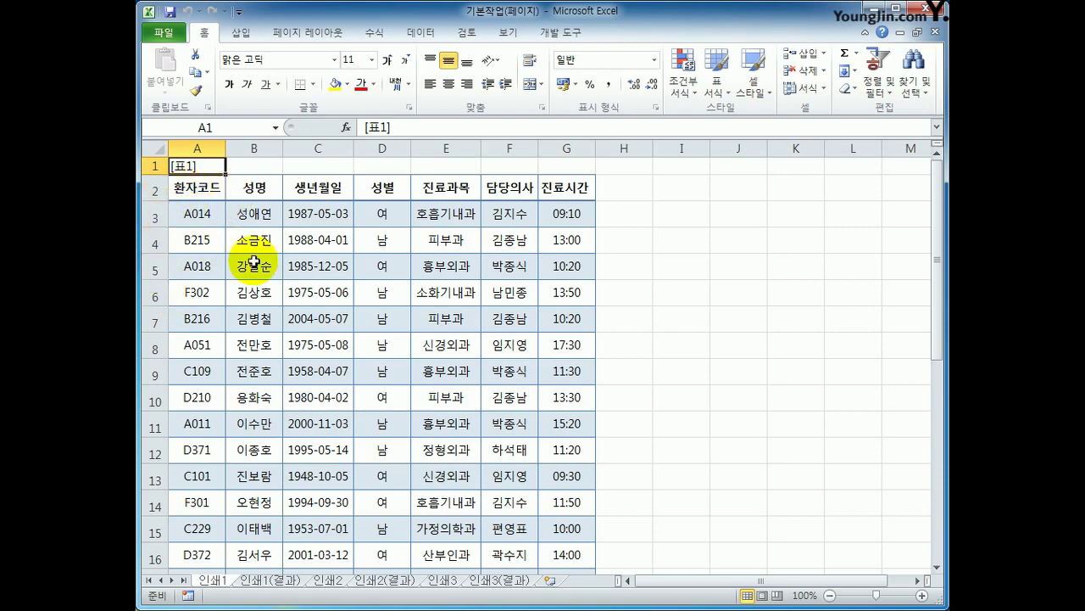
# Step: Examine the final patient records in A25:G30 of the 인쇄1 sheet and return to the start of the table
pyautogui.scroll(-6, 314, 255)
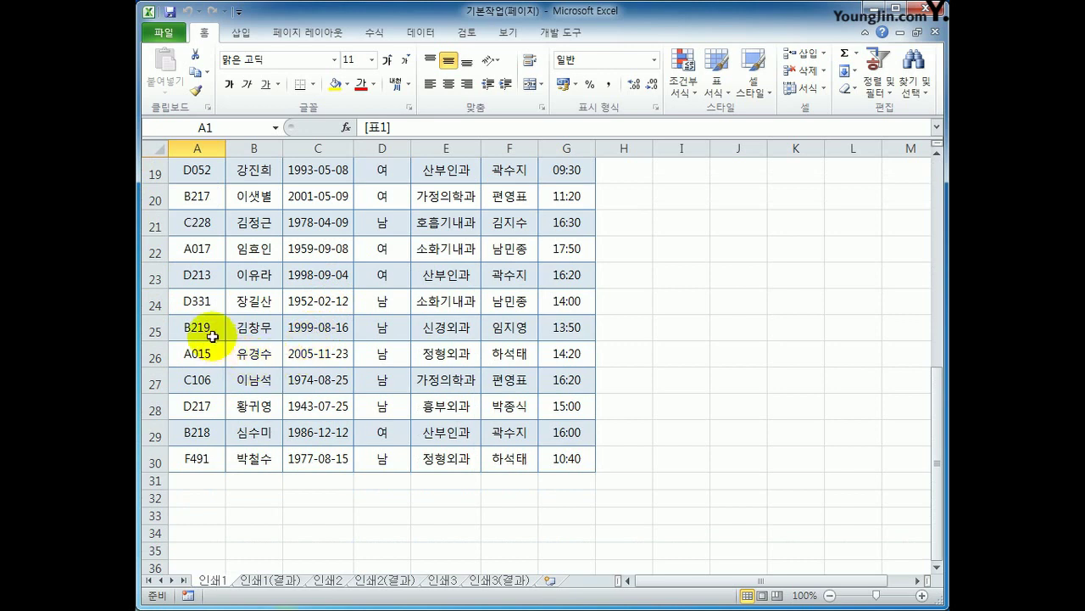
pyautogui.moveTo(203, 335); pyautogui.dragTo(584, 459)
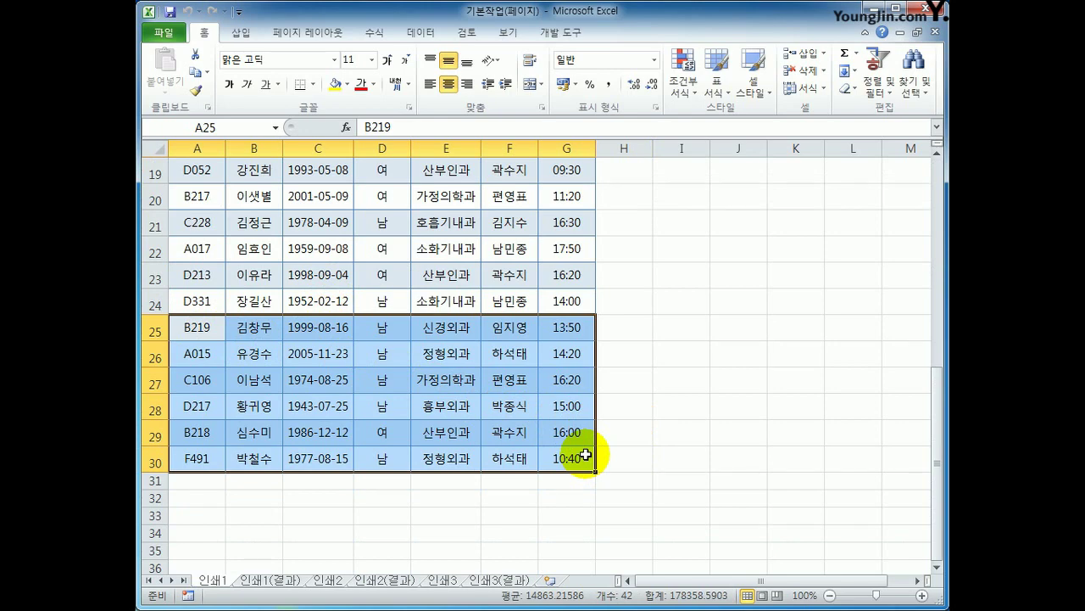
pyautogui.scroll(6, 585, 455)
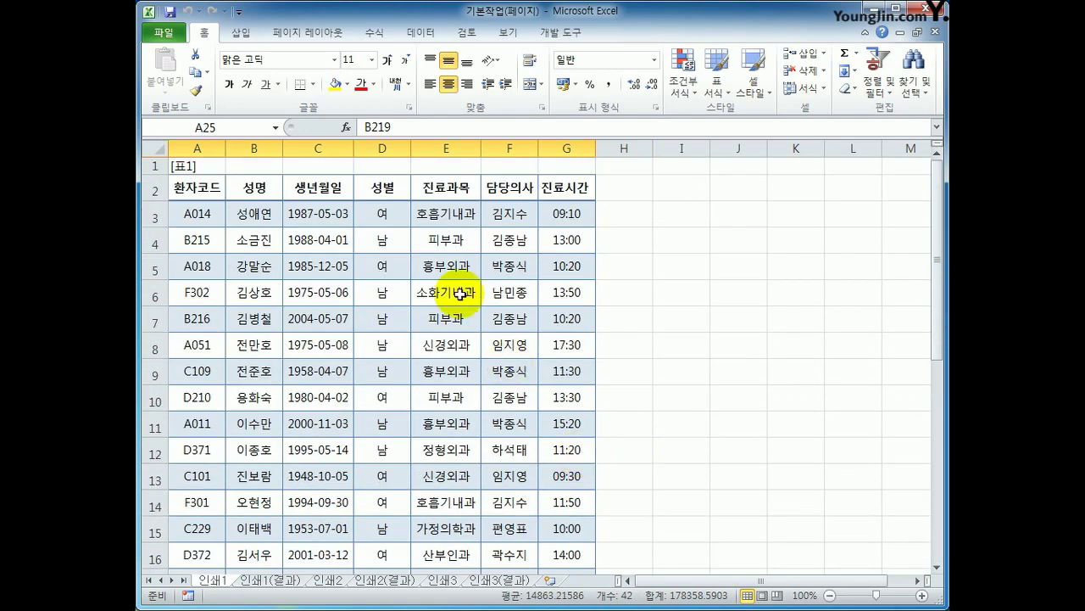
pyautogui.click(458, 293)
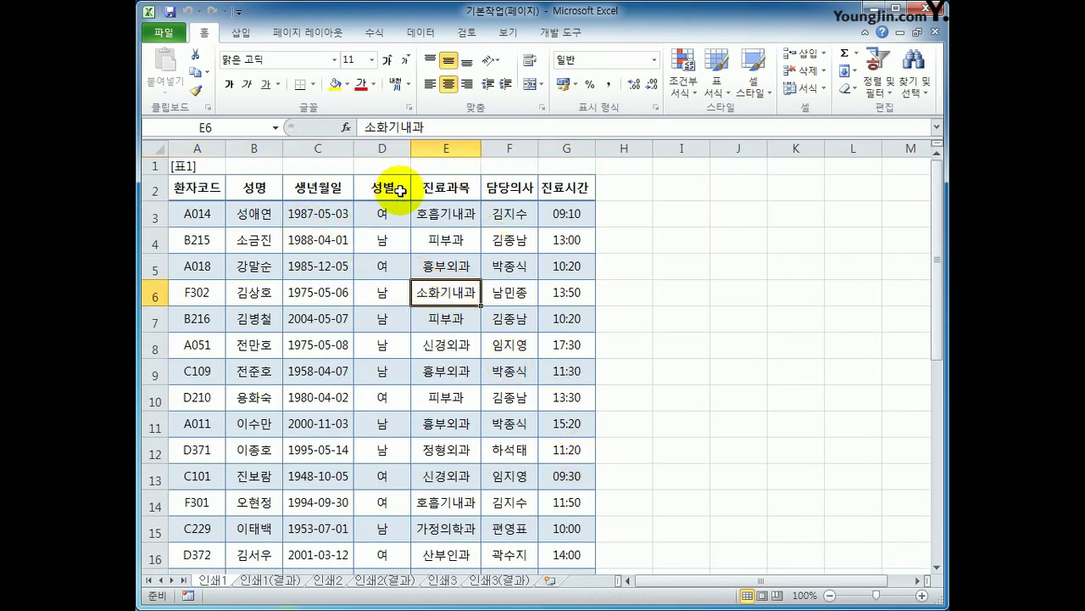
# Step: Check the print area commands and the print area defined in the sheet's Page Setup, and close it without changes
pyautogui.click(330, 35)
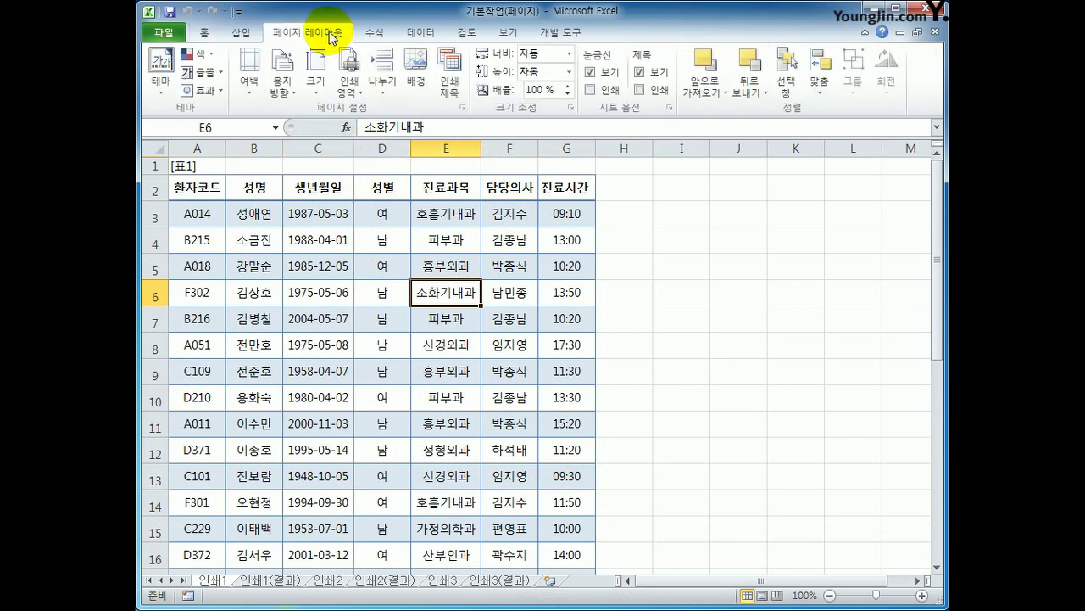
pyautogui.click(348, 90)
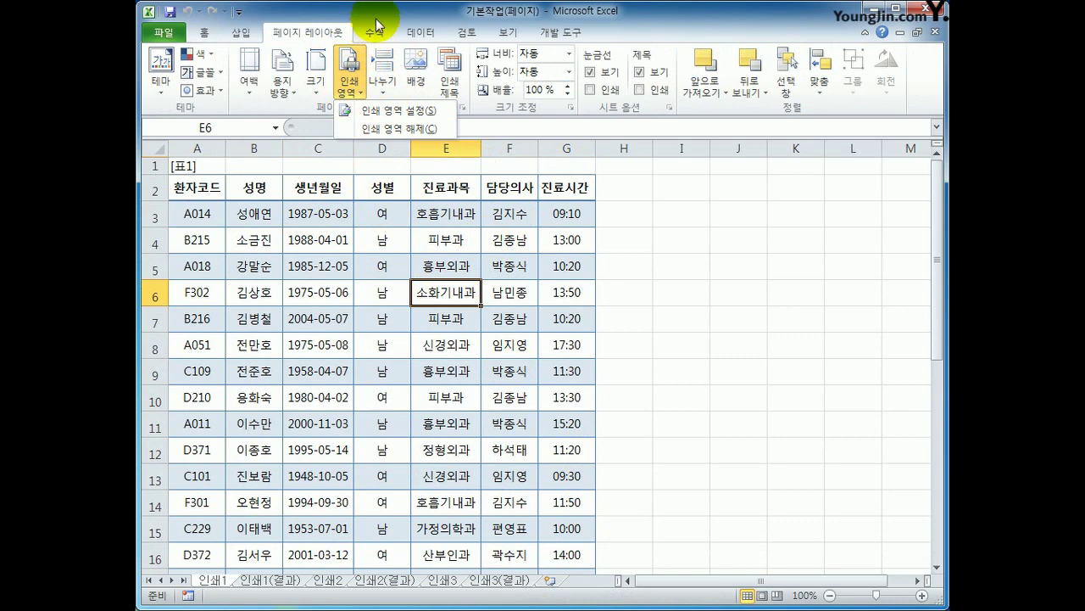
pyautogui.click(365, 66)
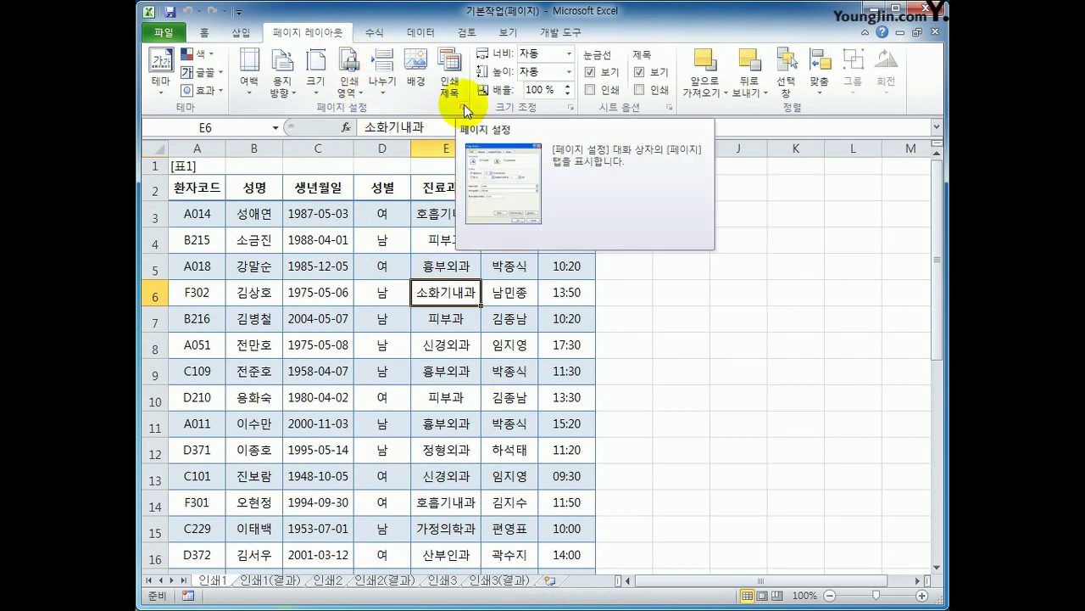
pyautogui.click(363, 95)
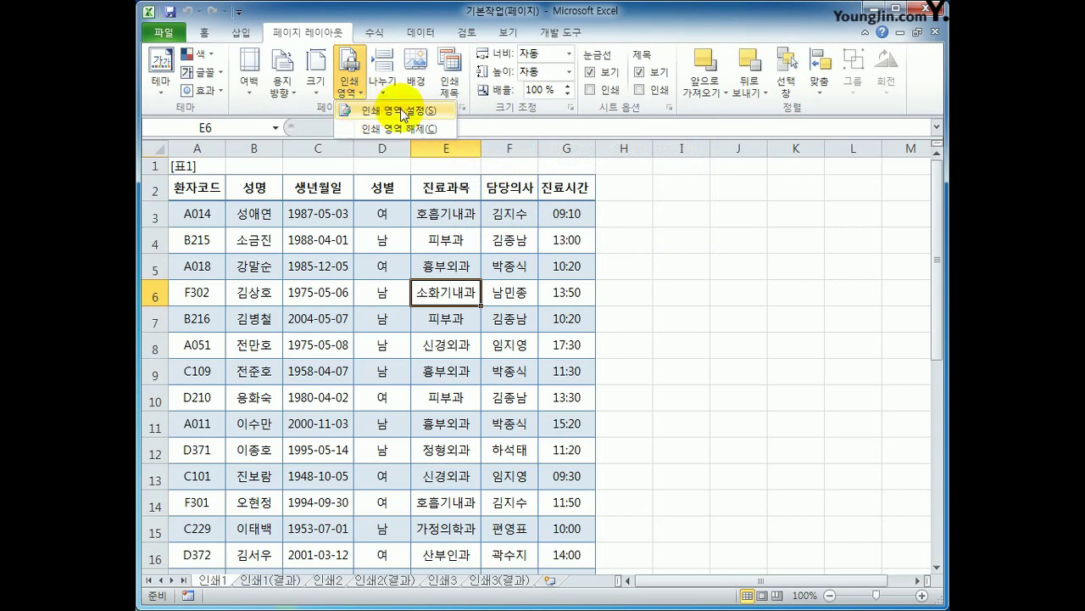
pyautogui.click(463, 108)
pyautogui.click(691, 81)
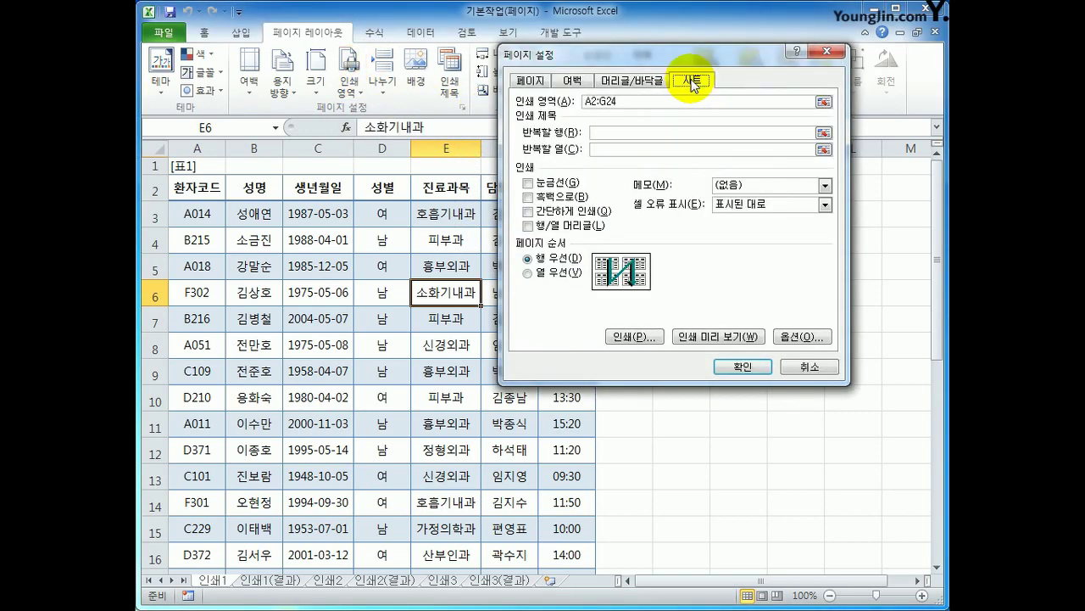
pyautogui.moveTo(663, 56); pyautogui.dragTo(659, 145)
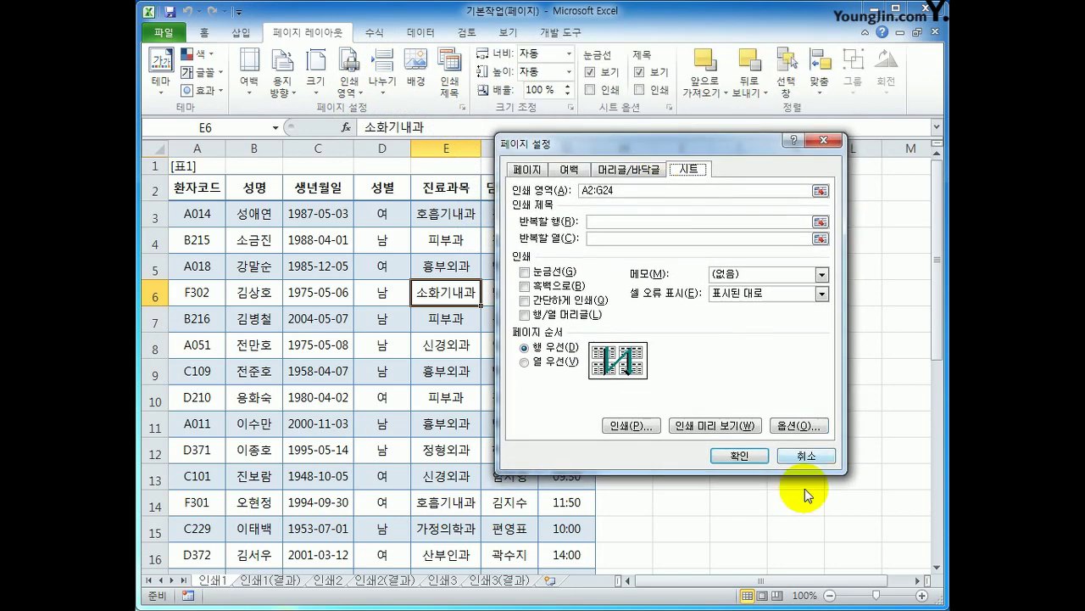
pyautogui.click(808, 458)
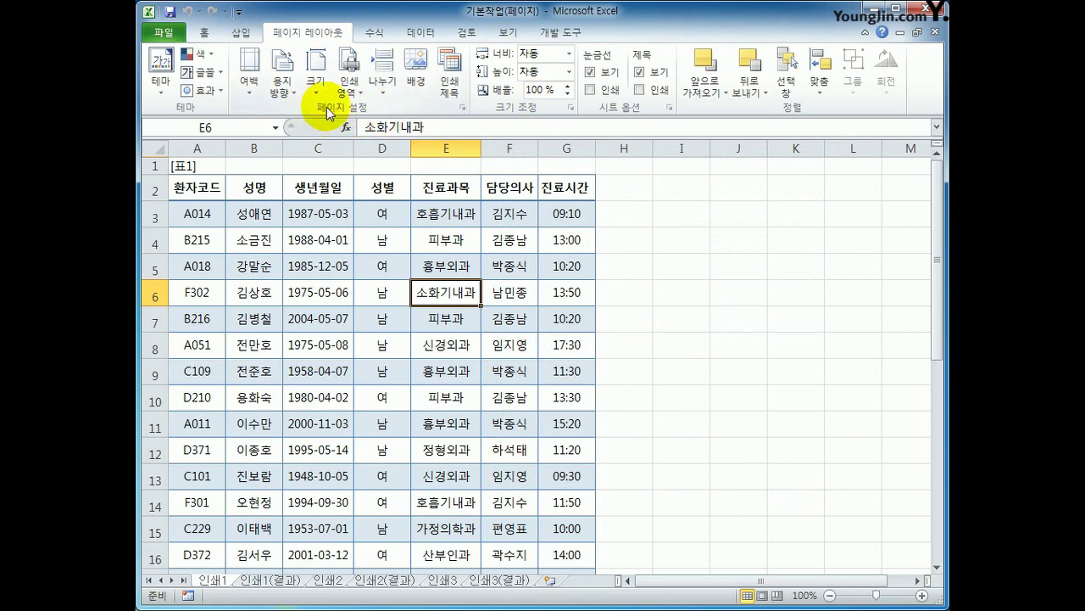
# Step: Review the page, margin, header/footer and sheet options in Page Setup, and inspect which rows the existing print area covers
pyautogui.click(462, 108)
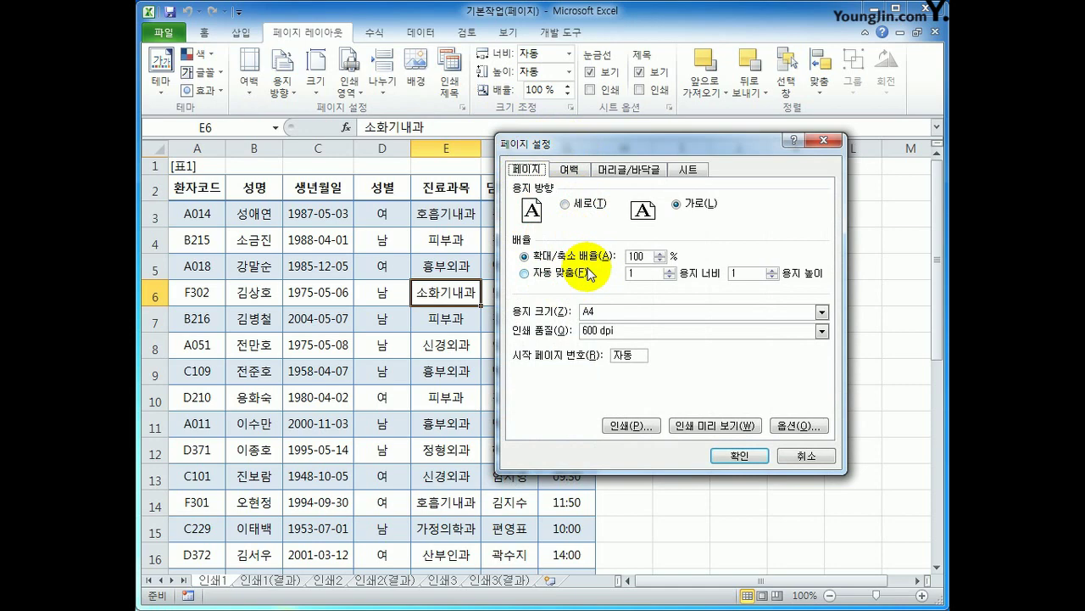
pyautogui.click(570, 170)
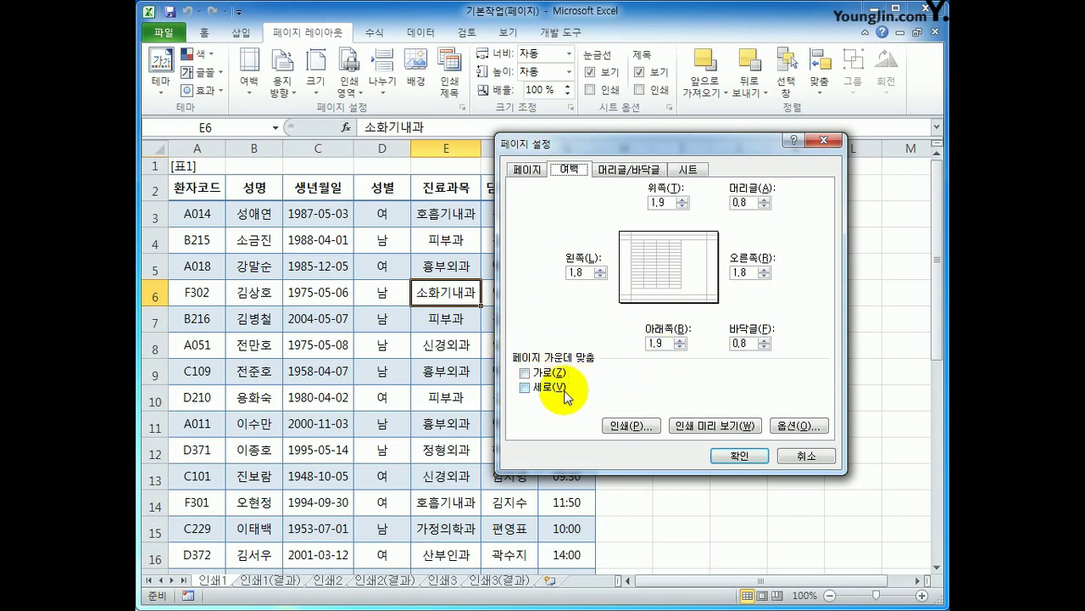
pyautogui.click(638, 172)
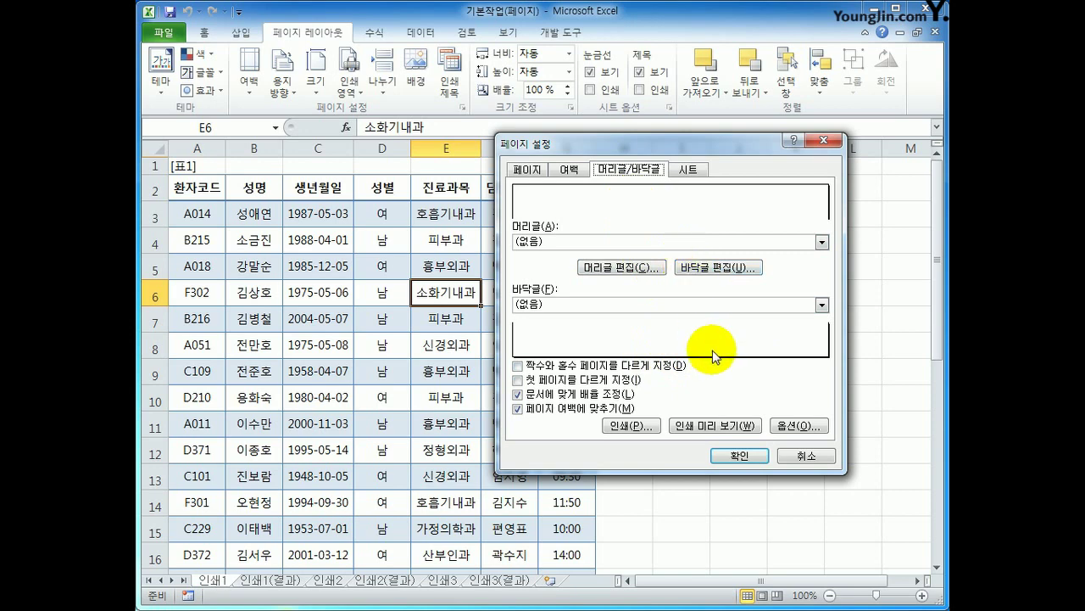
pyautogui.click(701, 173)
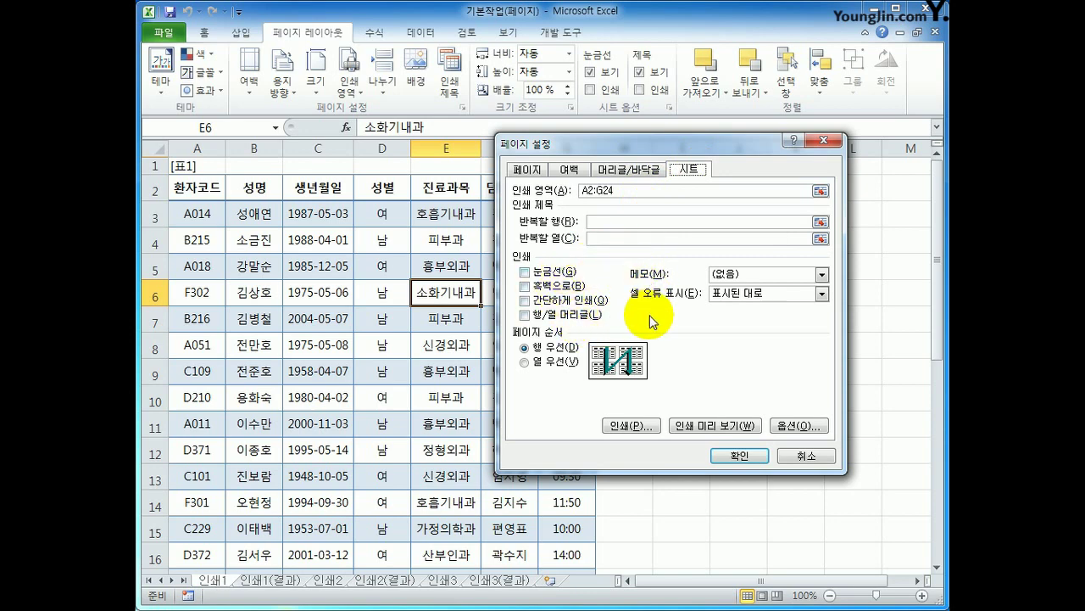
pyautogui.click(641, 194)
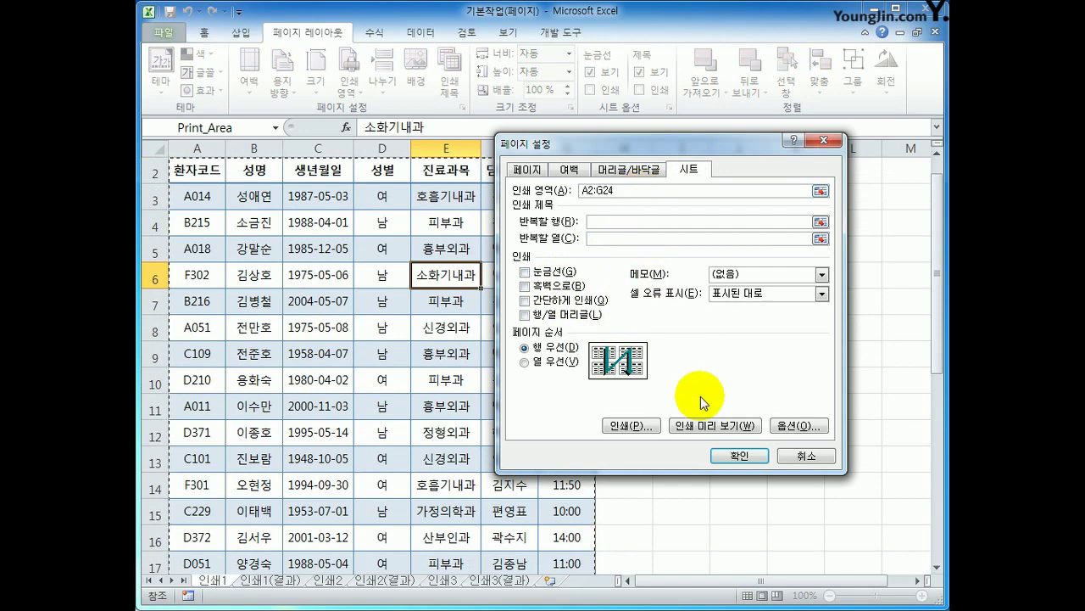
pyautogui.scroll(-3, 723, 494)
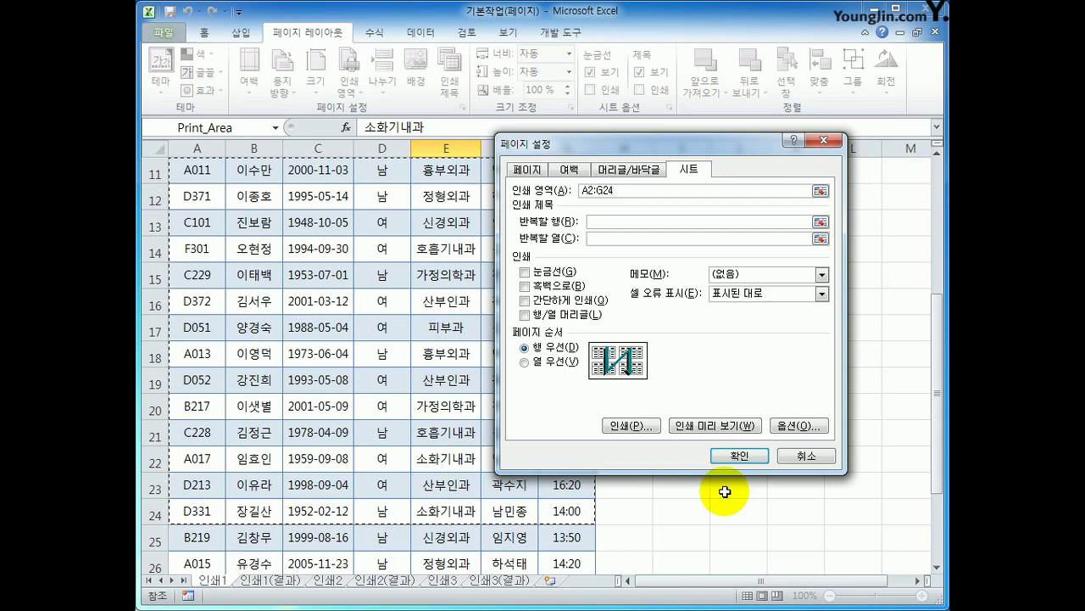
pyautogui.scroll(2, 722, 488)
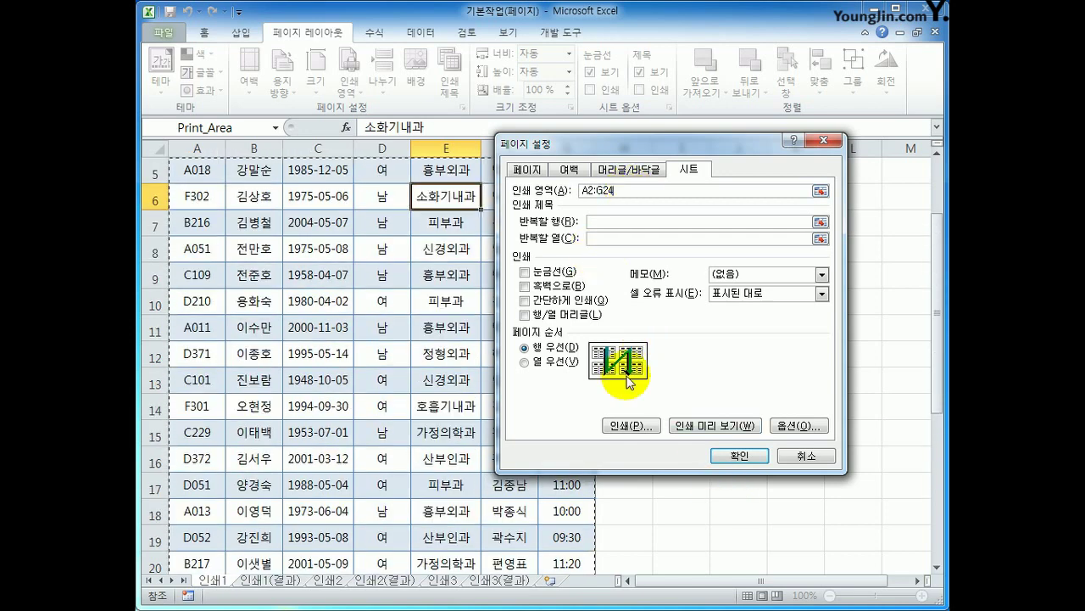
pyautogui.scroll(-3, 628, 382)
pyautogui.scroll(3, 627, 377)
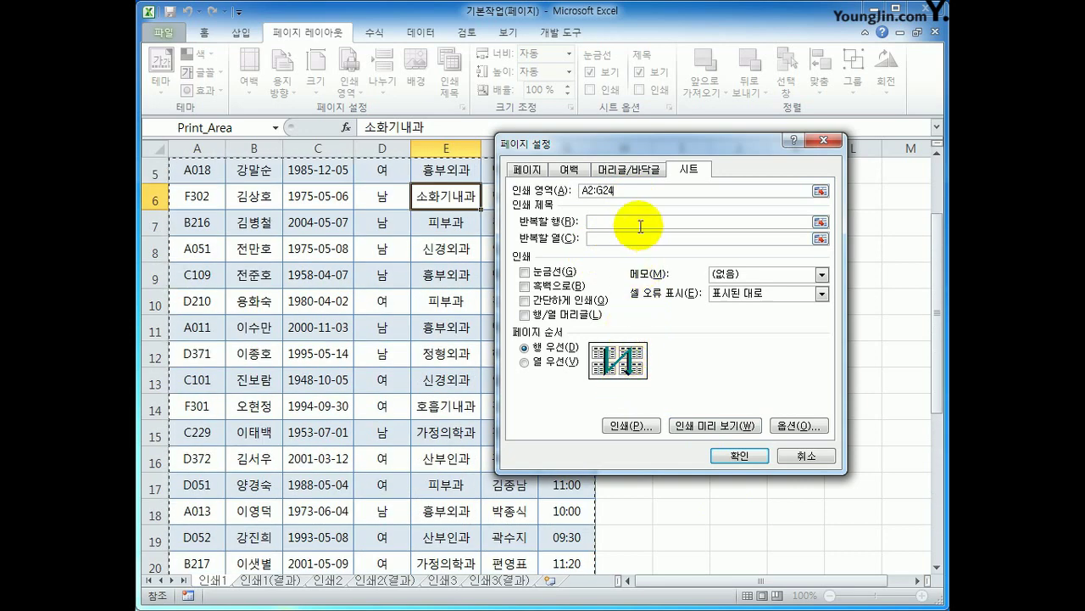
pyautogui.scroll(1, 640, 227)
# Step: Replace the print area with the whole table range $A$2:$G$30
pyautogui.moveTo(627, 190); pyautogui.dragTo(584, 190)
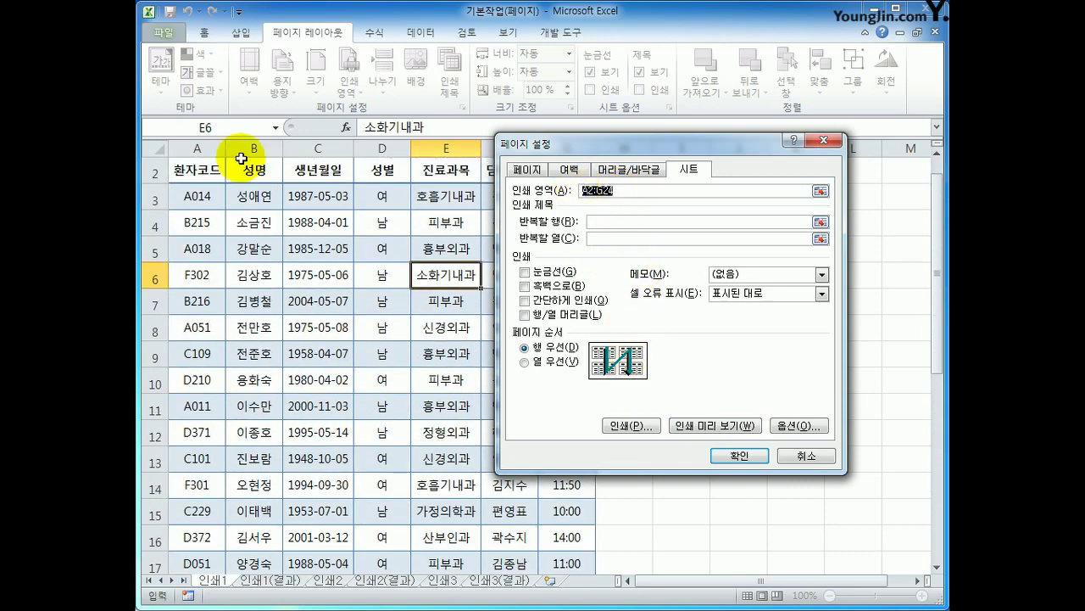
pyautogui.click(204, 164)
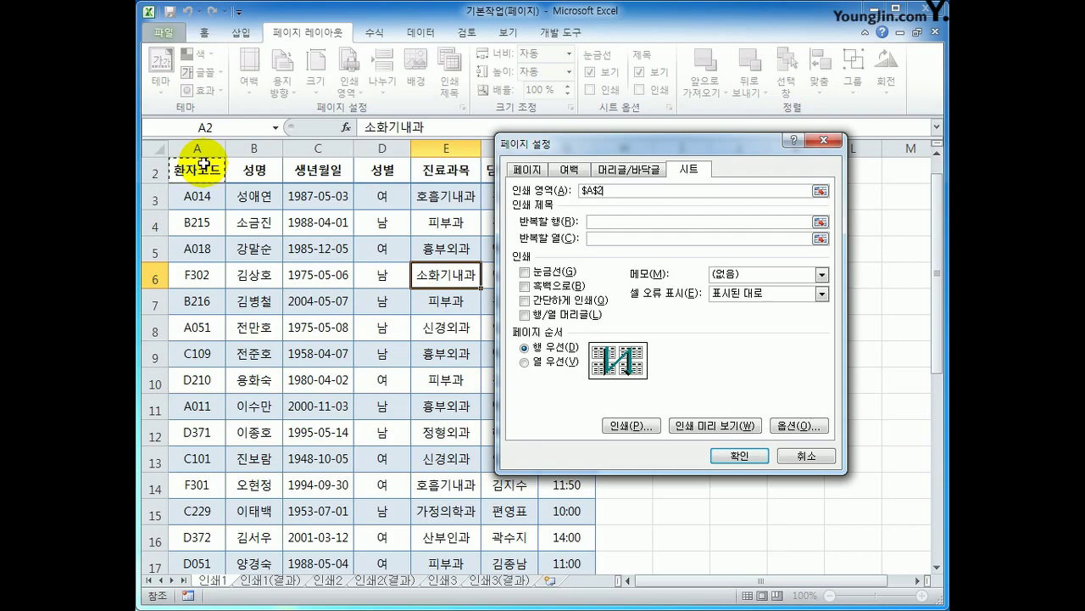
pyautogui.moveTo(203, 163); pyautogui.dragTo(558, 551)
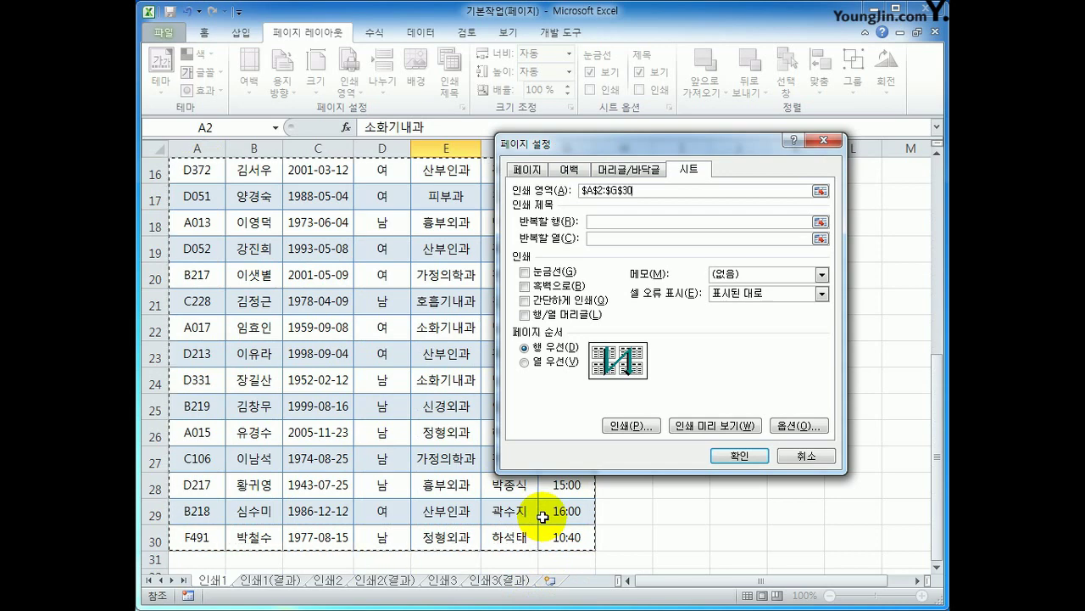
# Step: Set the column heading row $2:$2 as the row to repeat on every printed page
pyautogui.click(596, 223)
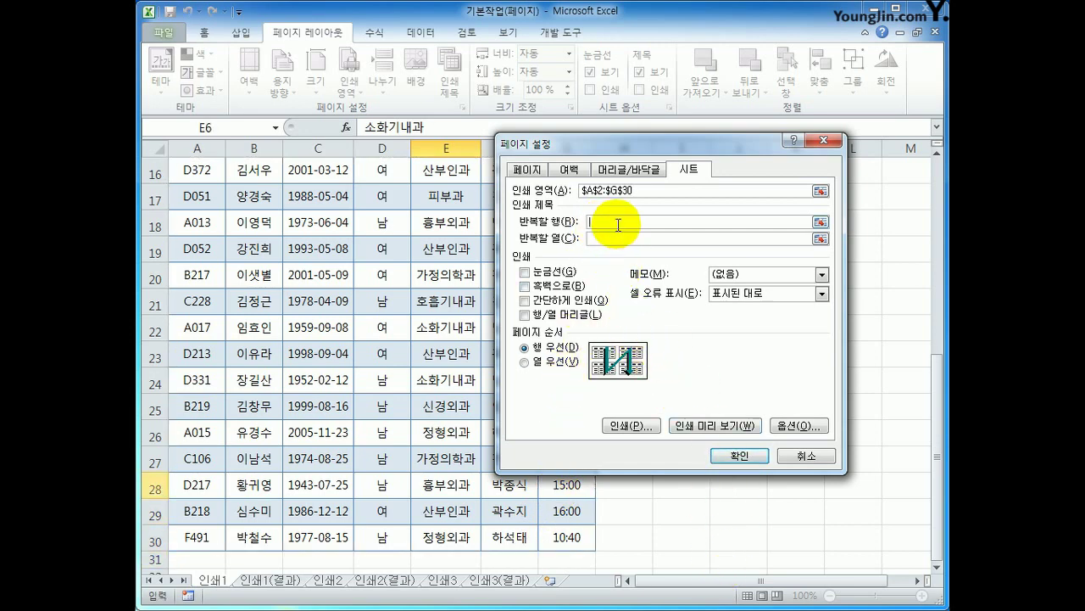
pyautogui.scroll(5, 618, 225)
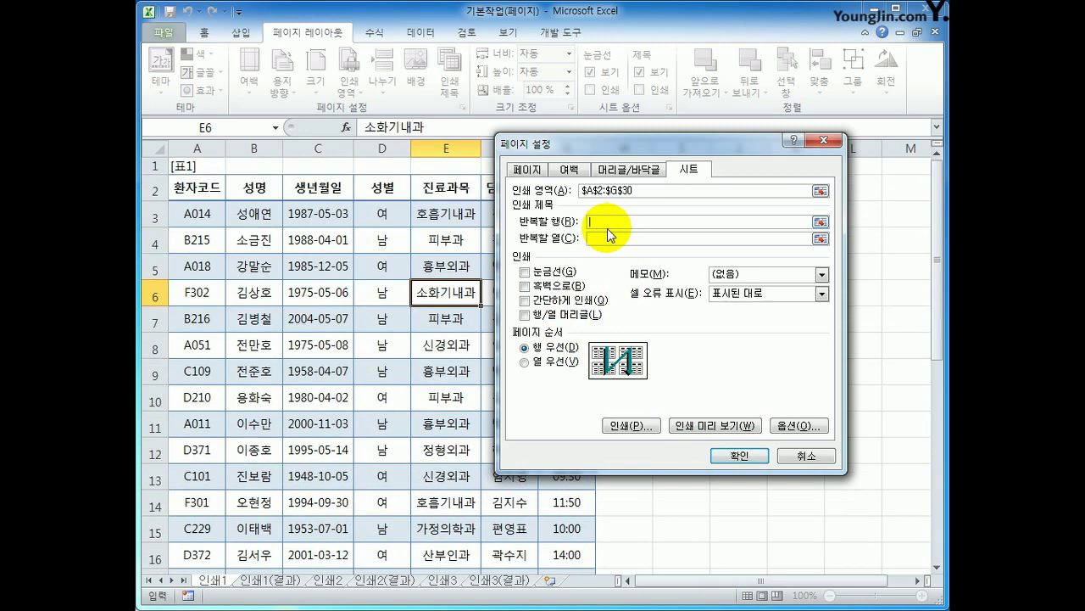
pyautogui.click(151, 190)
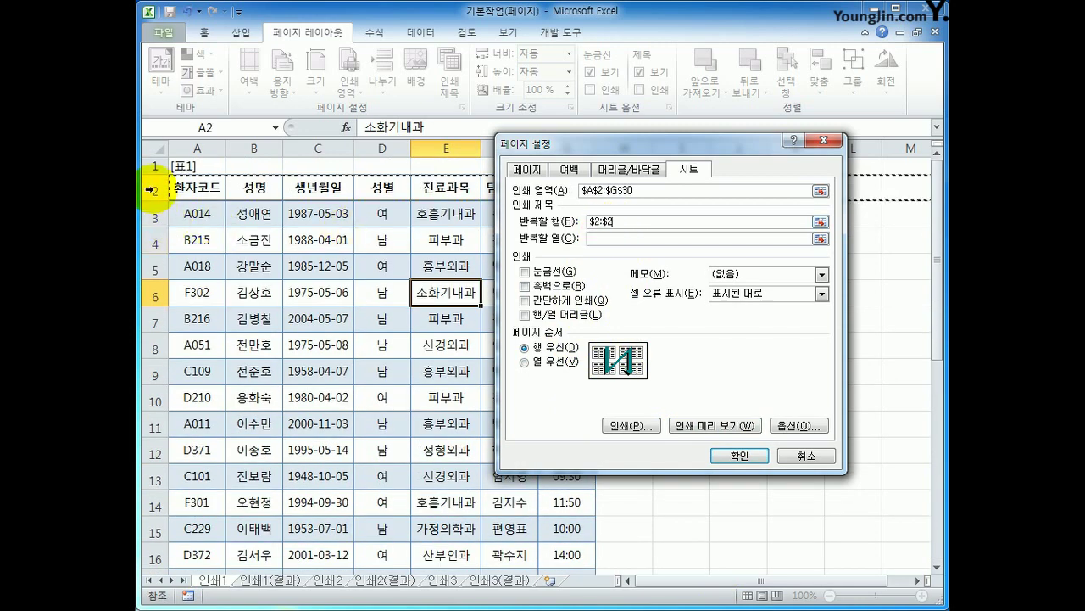
pyautogui.click(731, 458)
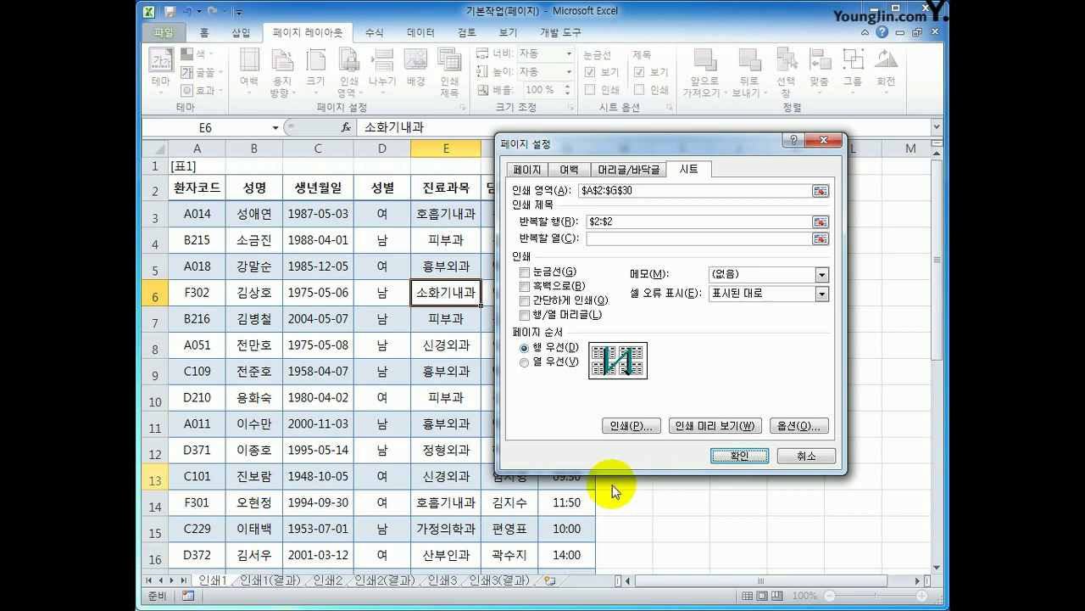
# Step: Put &[페이지 번호]/&[전체 페이지 수] in the right section of a custom header and apply the page setup
pyautogui.click(621, 170)
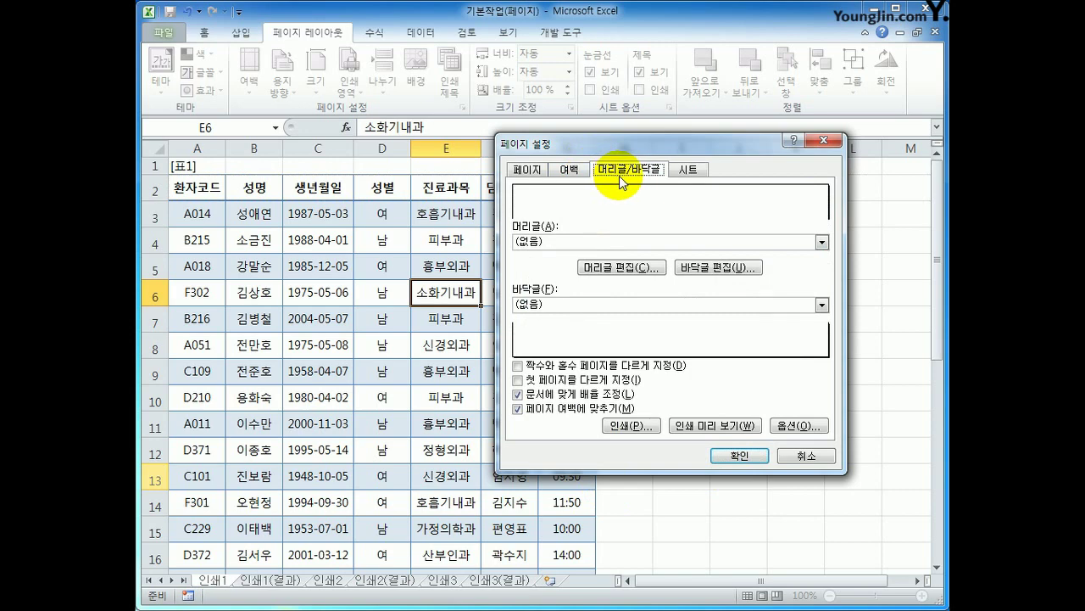
pyautogui.click(627, 267)
pyautogui.moveTo(679, 189); pyautogui.dragTo(602, 128)
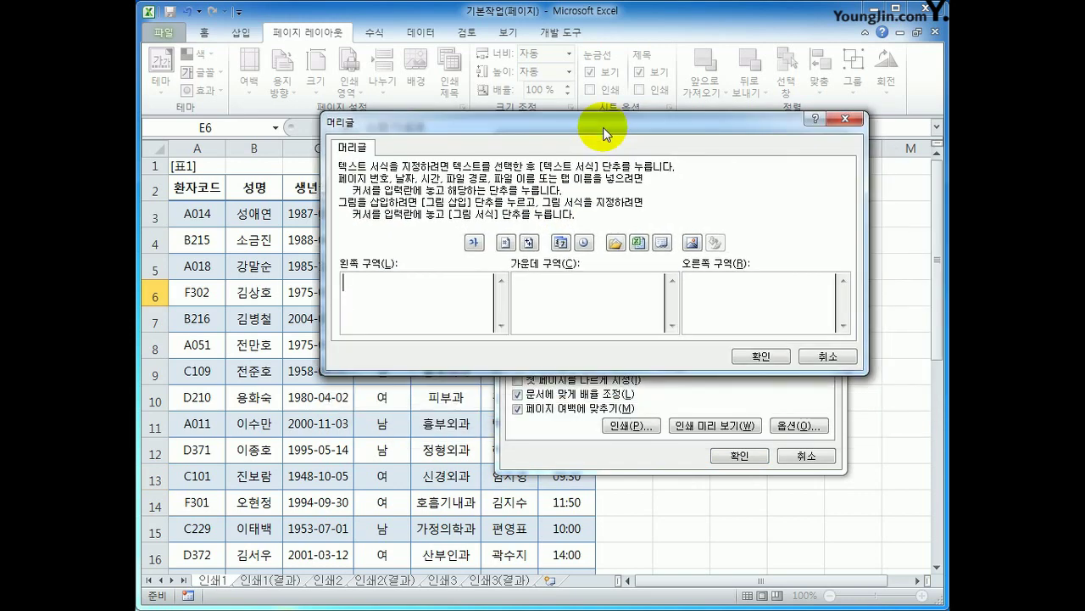
pyautogui.click(729, 303)
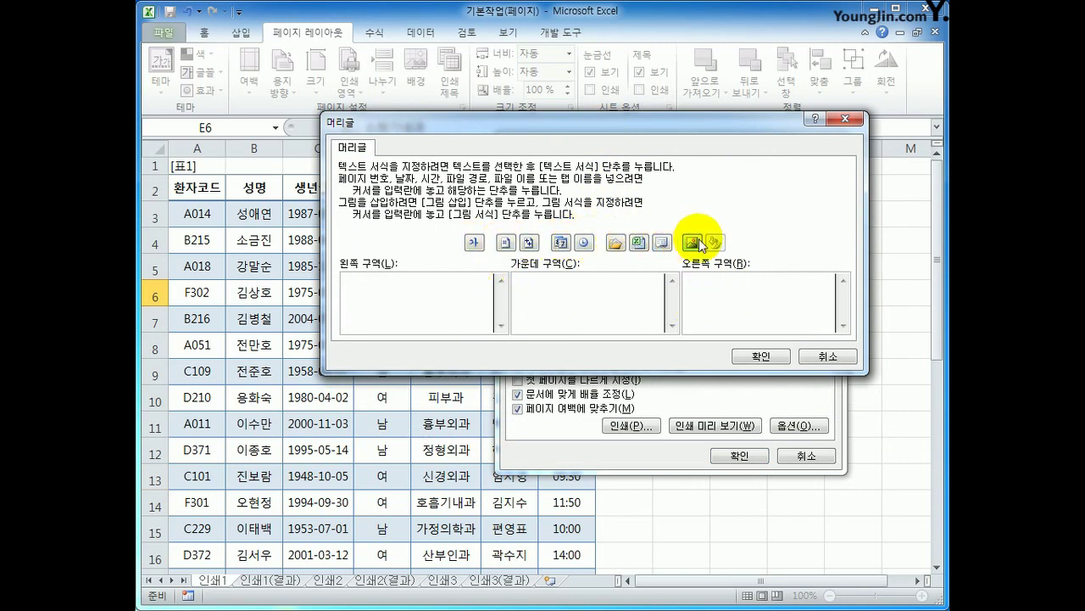
pyautogui.click(509, 246)
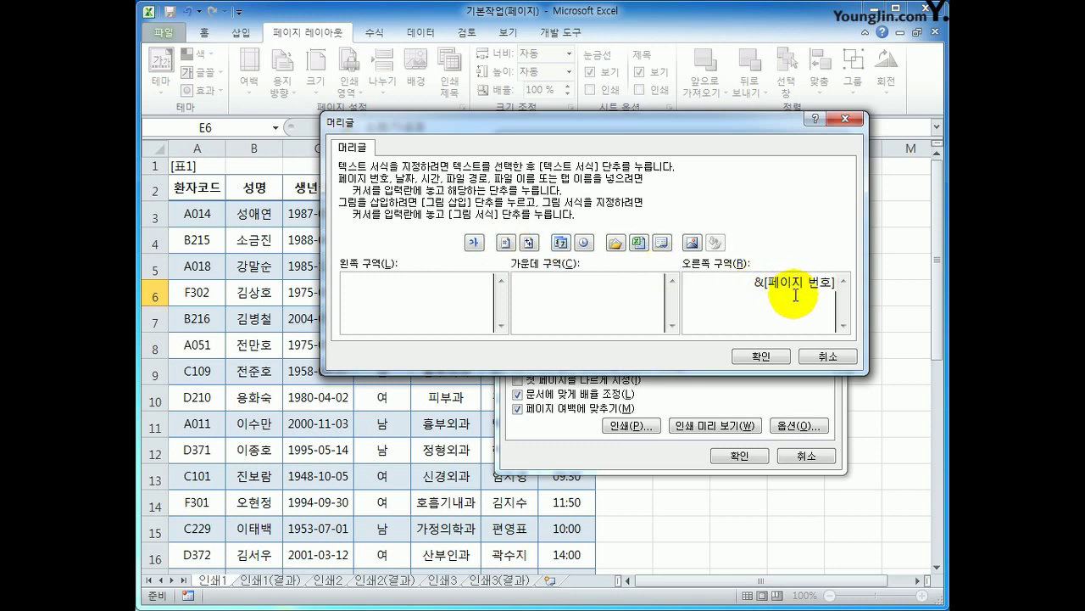
pyautogui.write('/')
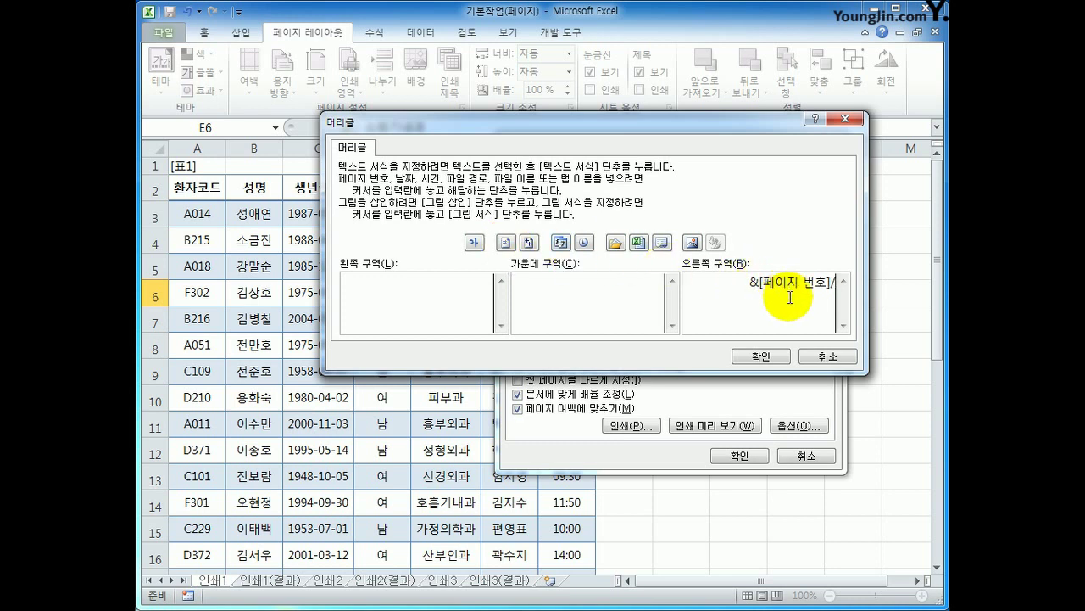
pyautogui.click(530, 243)
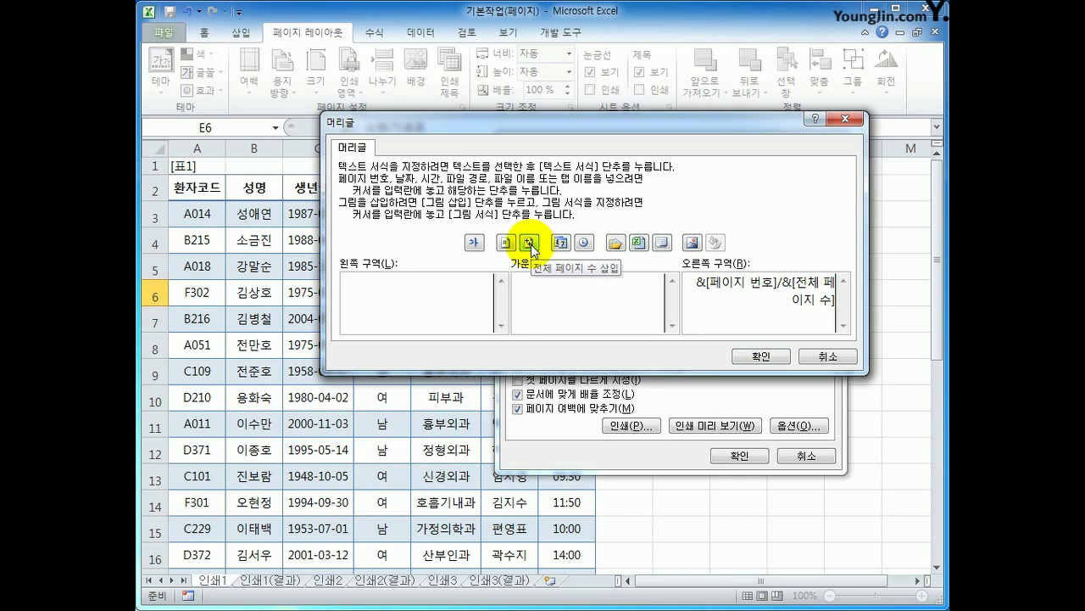
pyautogui.click(780, 358)
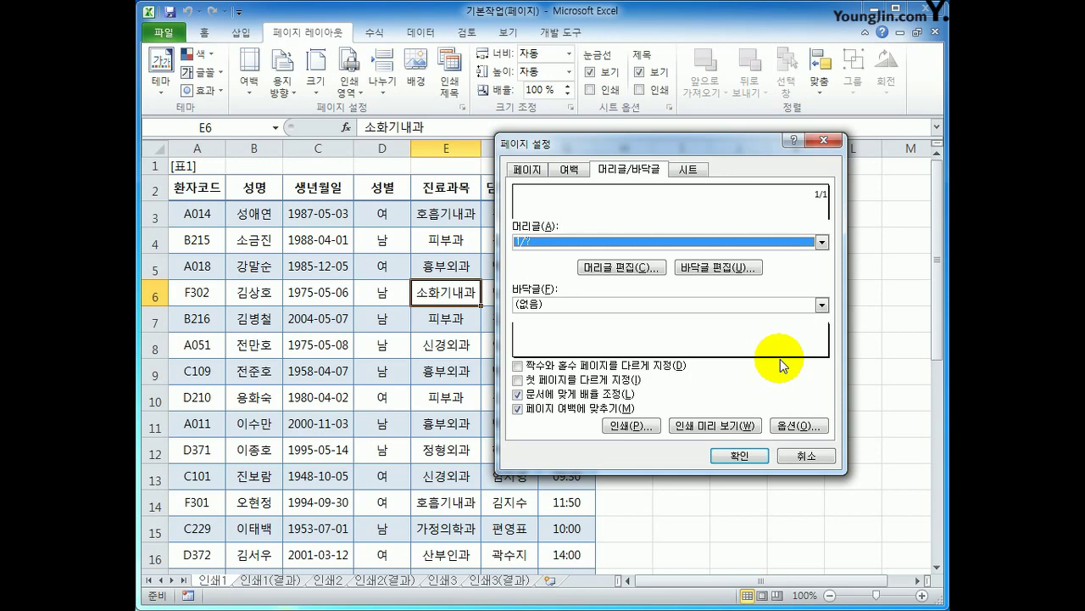
pyautogui.click(760, 459)
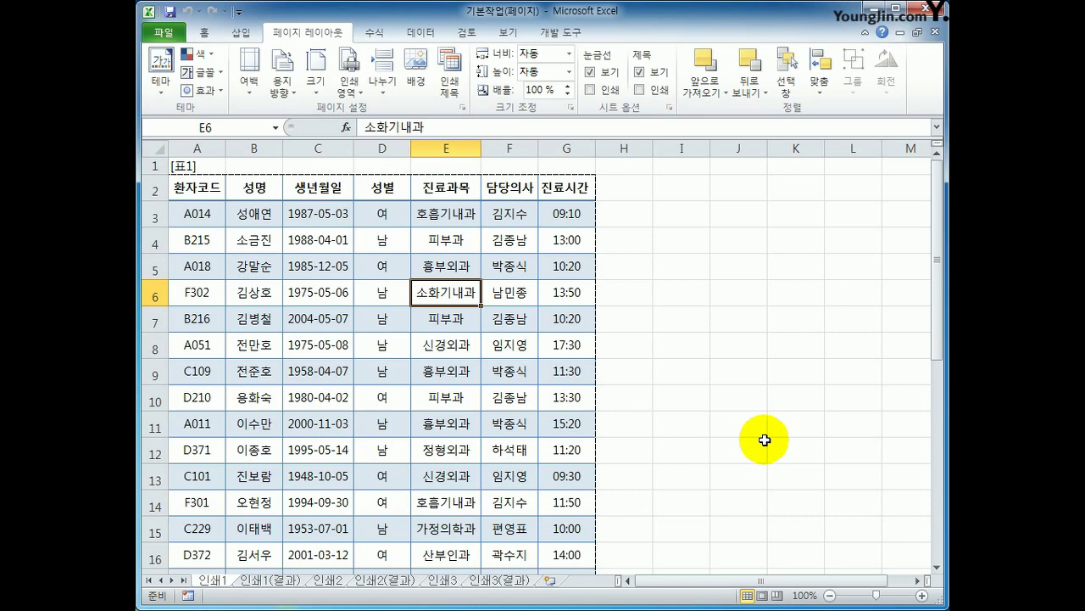
pyautogui.scroll(-3, 738, 470)
pyautogui.scroll(3, 734, 477)
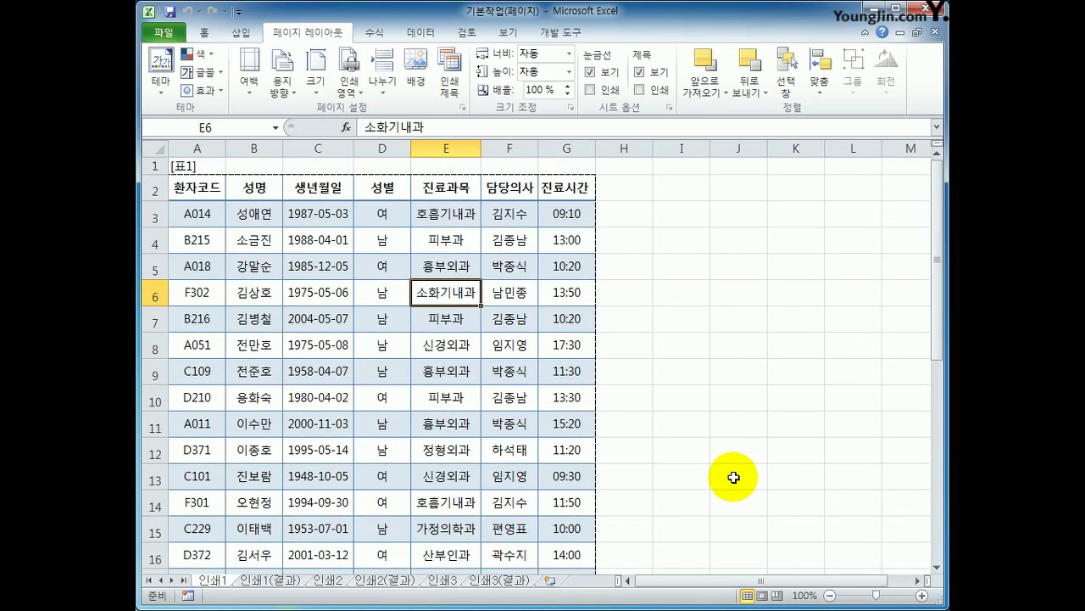
# Step: Preview both printed pages of the 인쇄1 sheet to check the header and repeated title row, and return to the worksheet
pyautogui.click(166, 33)
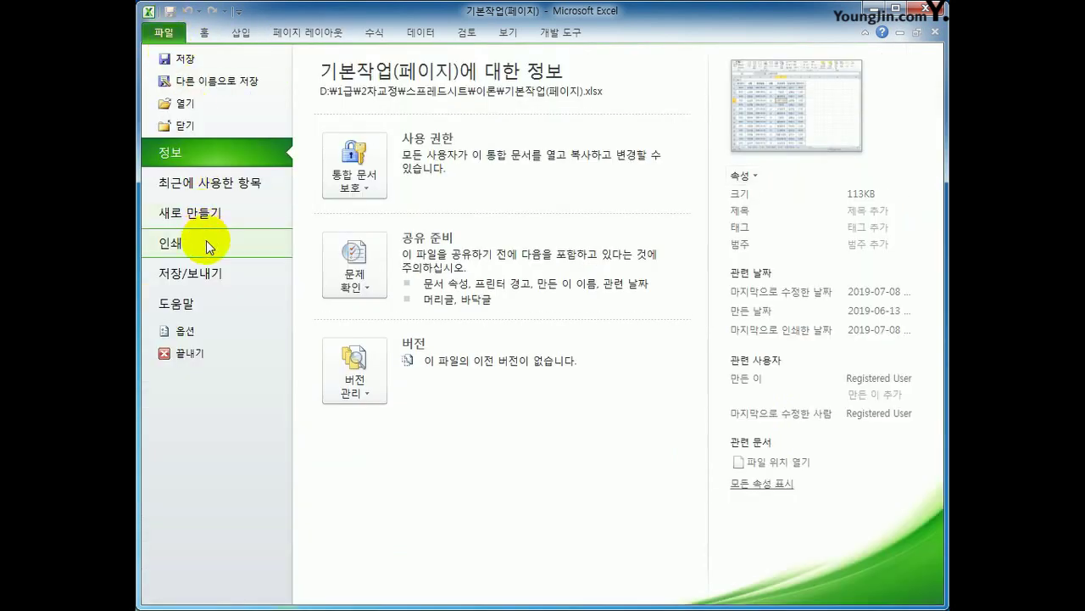
pyautogui.click(206, 243)
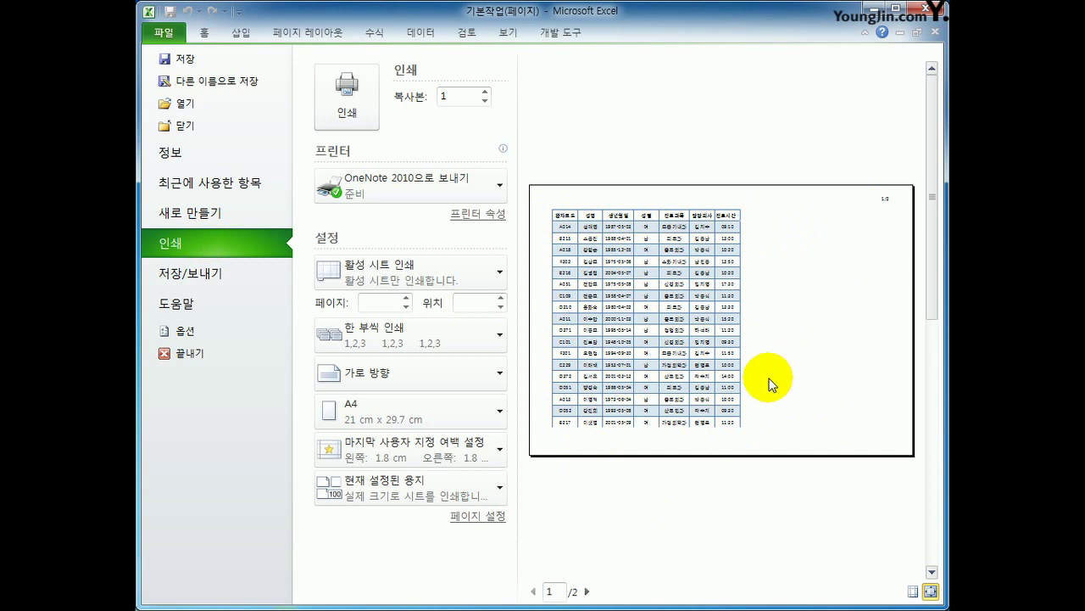
pyautogui.scroll(-1, 769, 383)
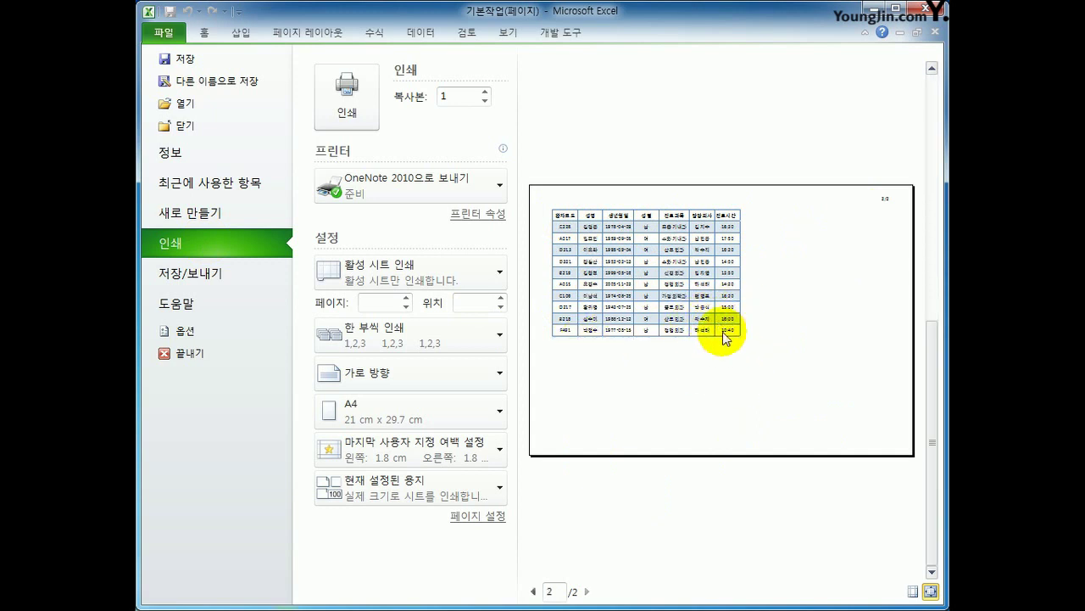
pyautogui.scroll(1, 880, 223)
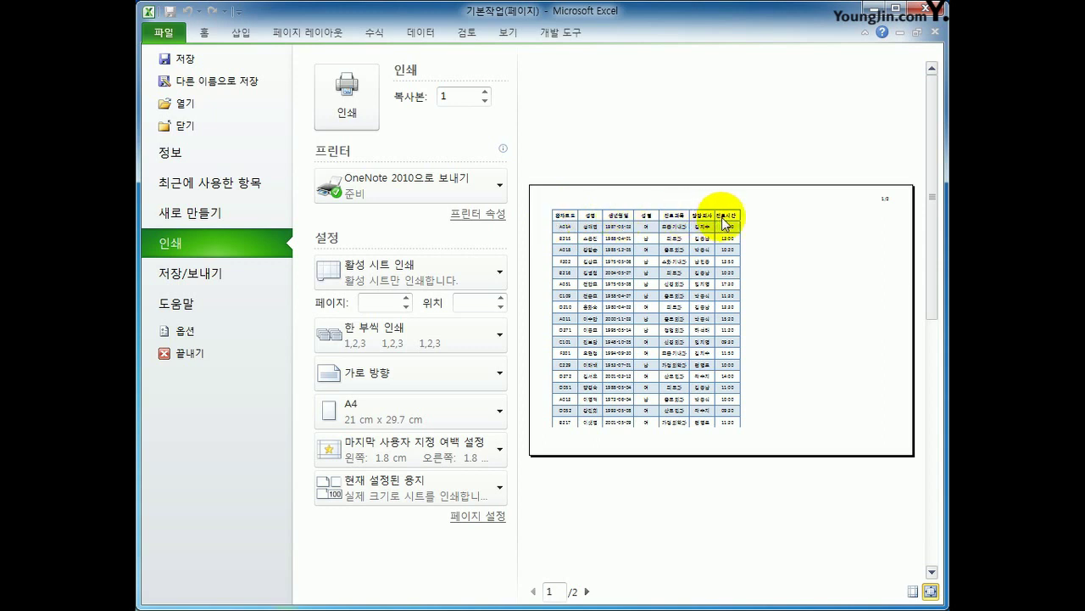
pyautogui.scroll(-1, 785, 278)
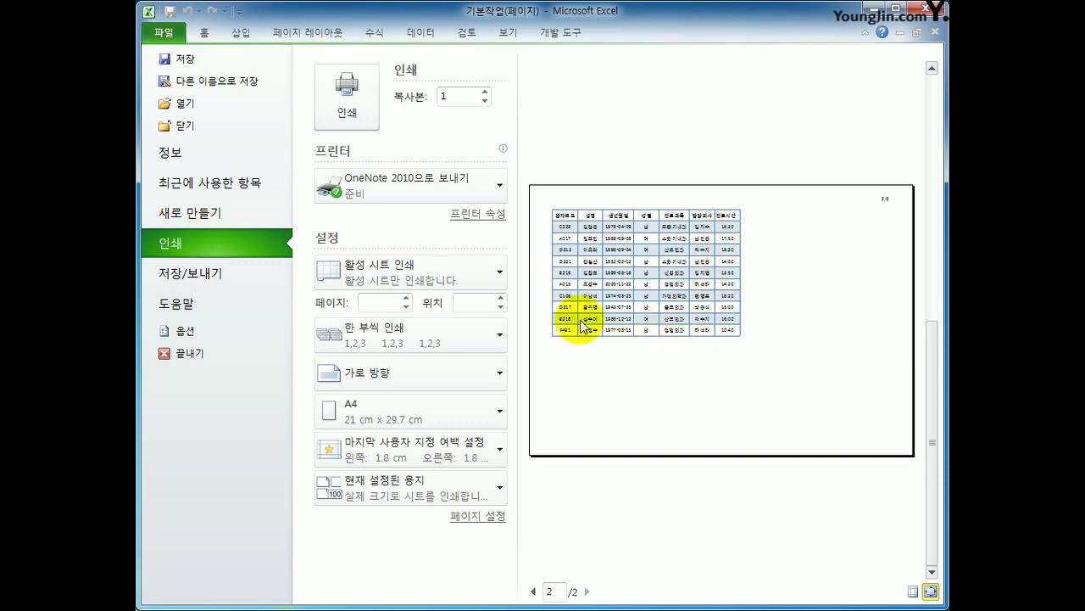
pyautogui.click(203, 31)
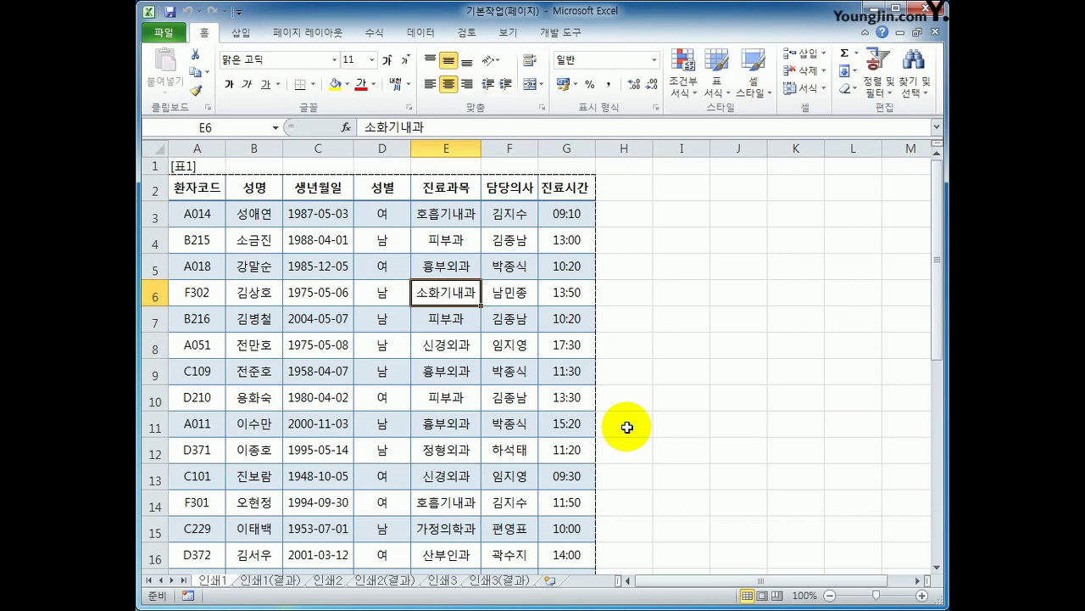
# Step: Review the margin, header/footer and sheet settings in the Page Setup of 인쇄1 and cancel the dialog
pyautogui.click(339, 33)
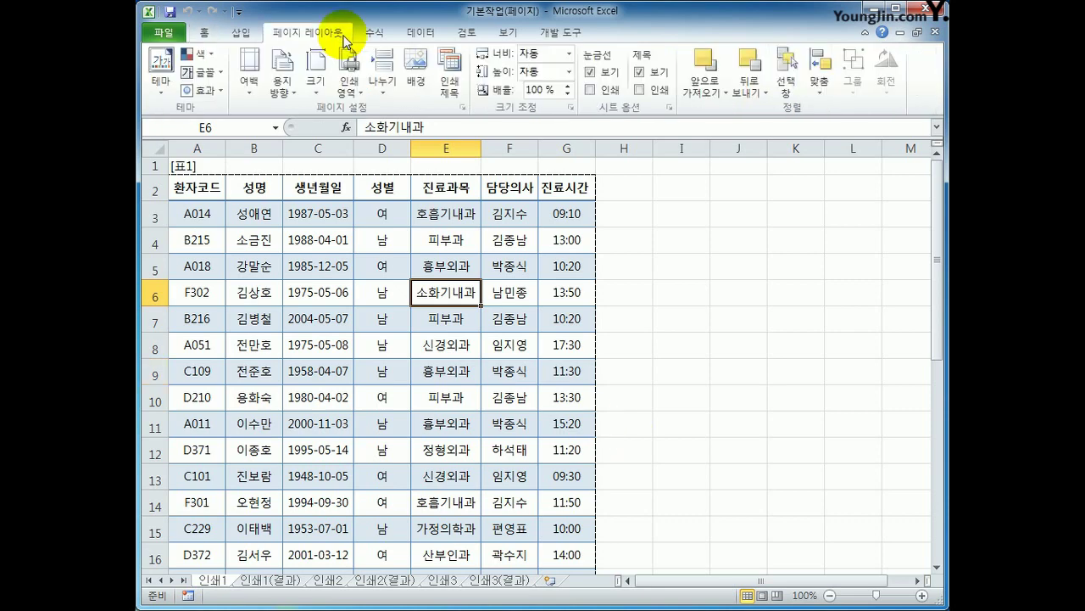
pyautogui.click(463, 107)
pyautogui.click(566, 172)
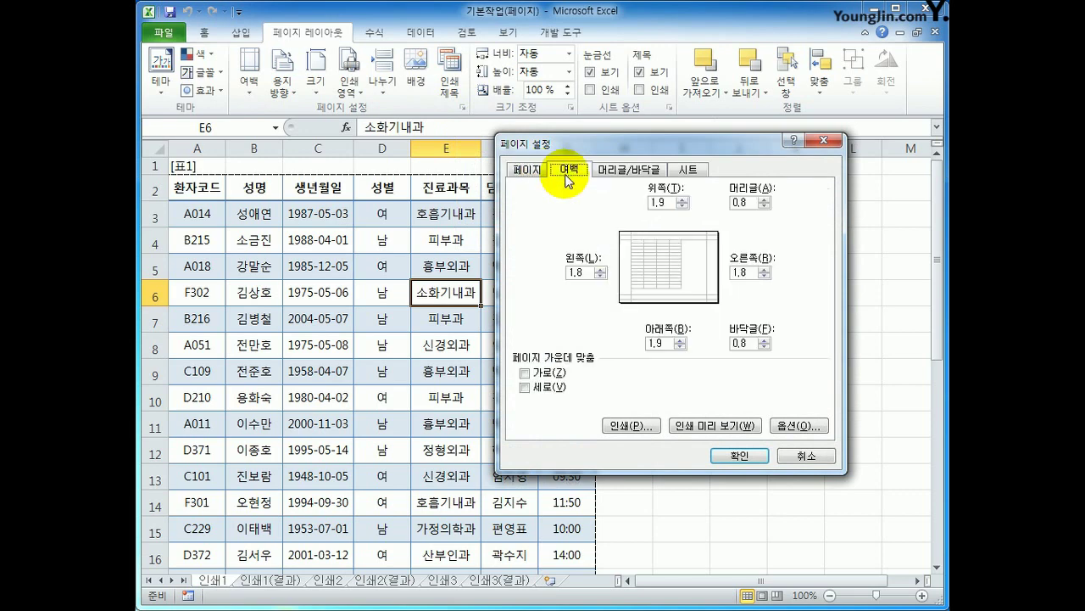
pyautogui.click(620, 175)
pyautogui.click(688, 172)
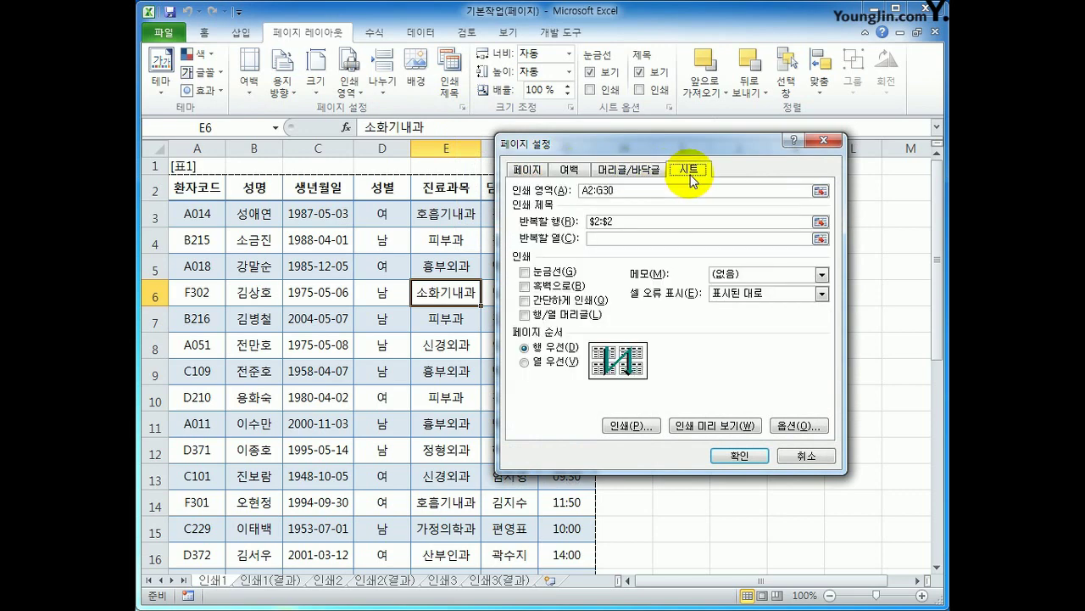
pyautogui.click(819, 458)
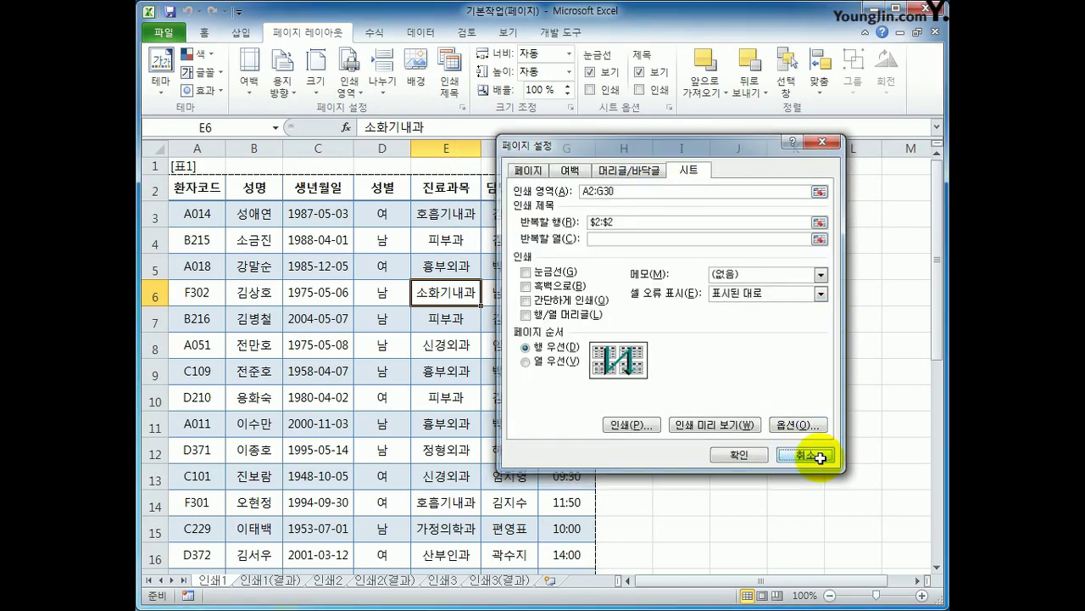
pyautogui.click(819, 458)
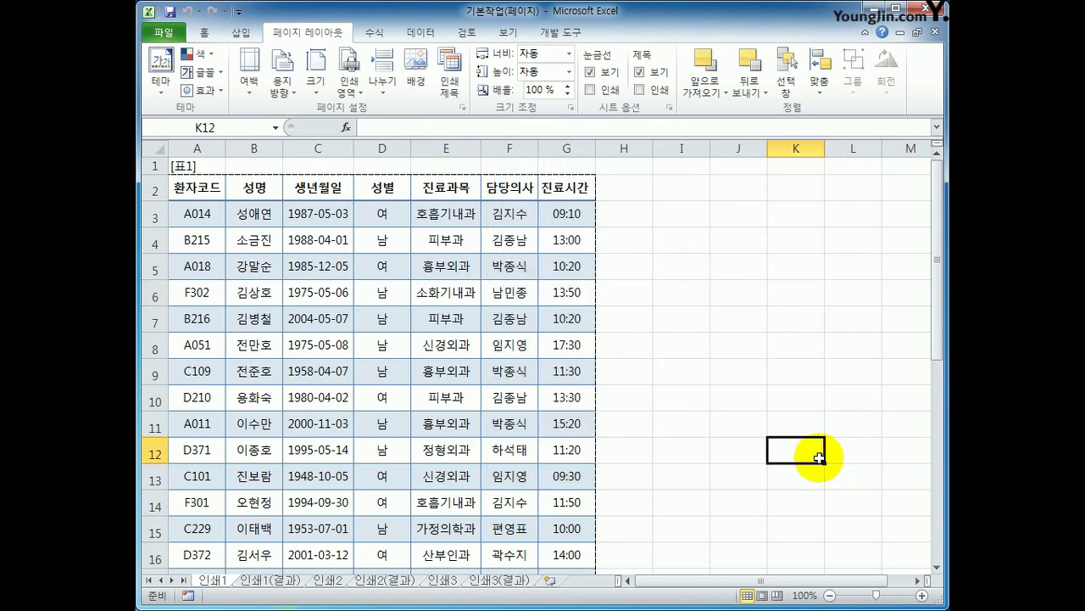
# Step: In the page setup of the 인쇄2 sheet, center the printout horizontally (가로) on the page
pyautogui.click(327, 581)
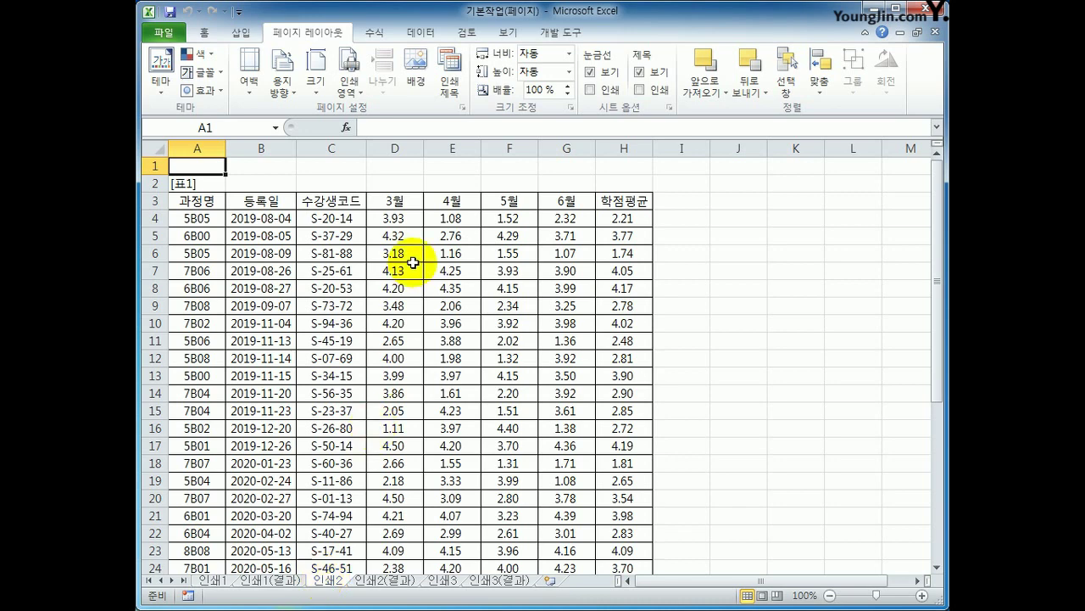
pyautogui.click(463, 108)
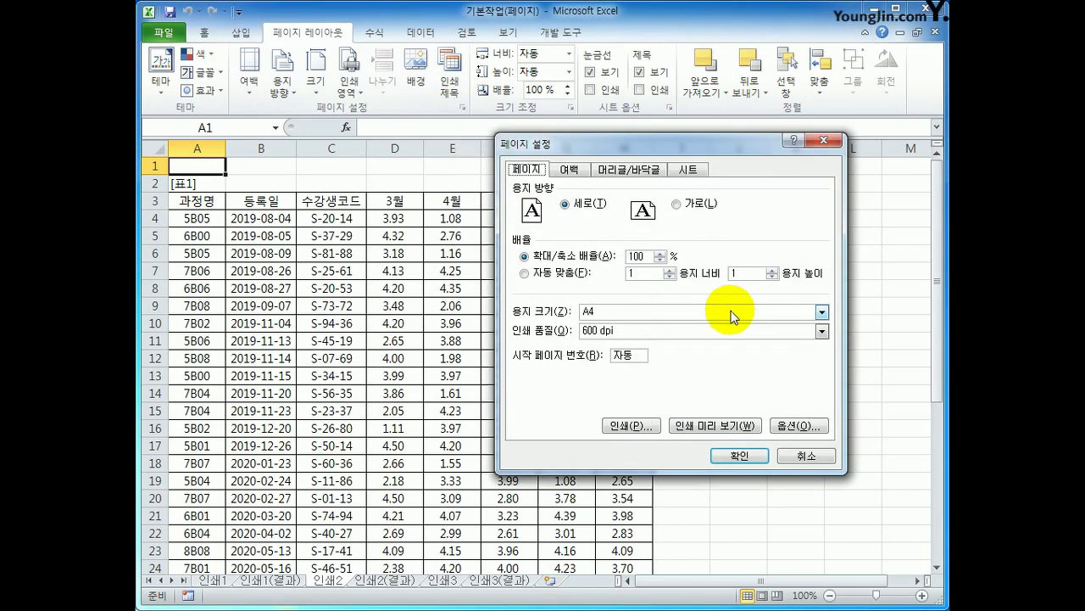
pyautogui.click(571, 171)
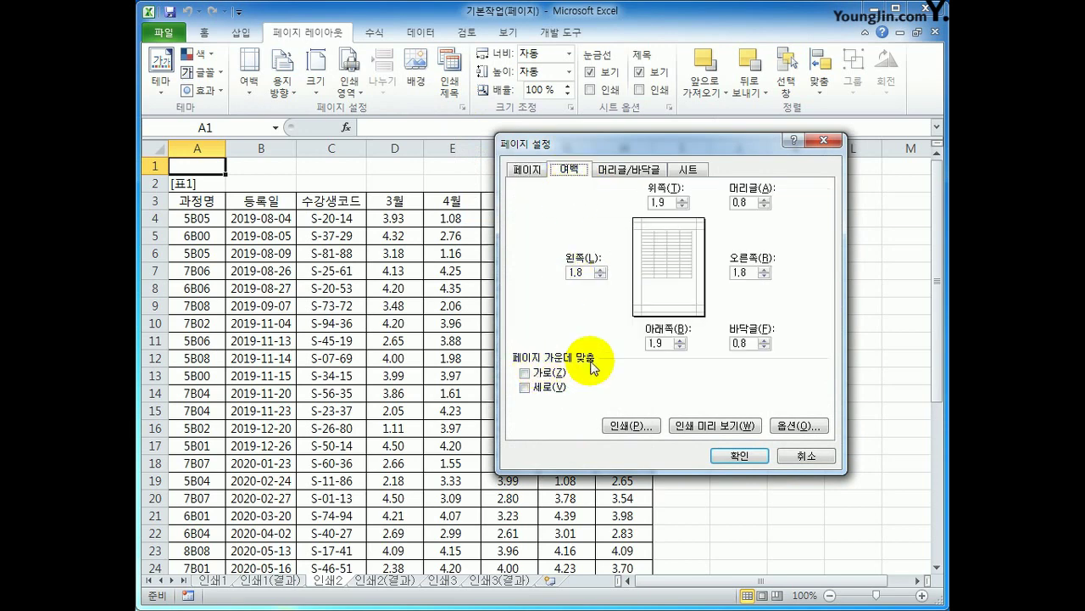
pyautogui.click(543, 373)
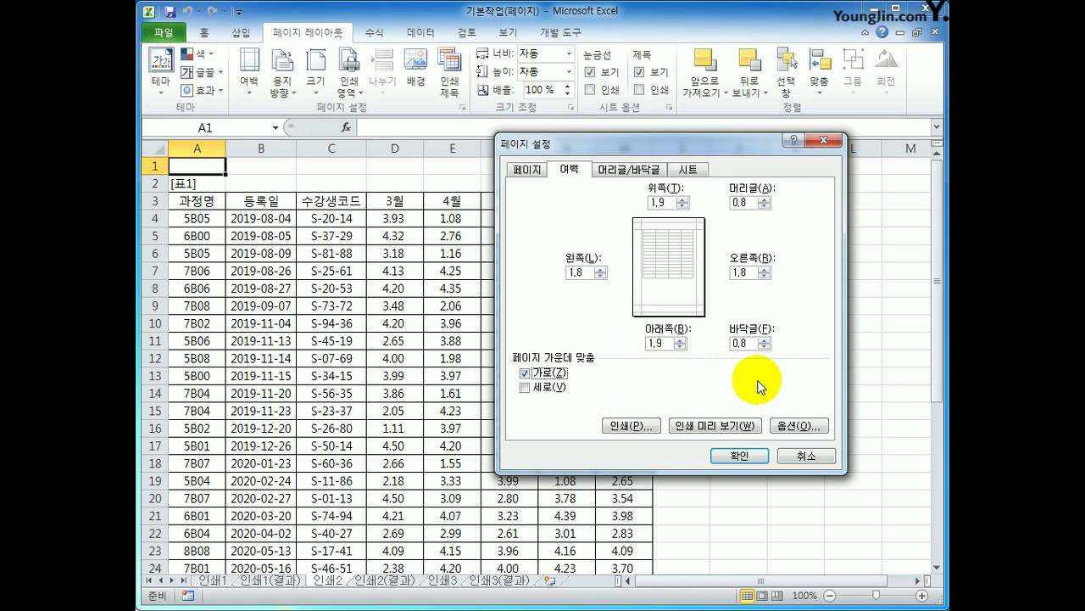
# Step: Insert the sheet name &[탭] in the left section of a custom header
pyautogui.click(629, 172)
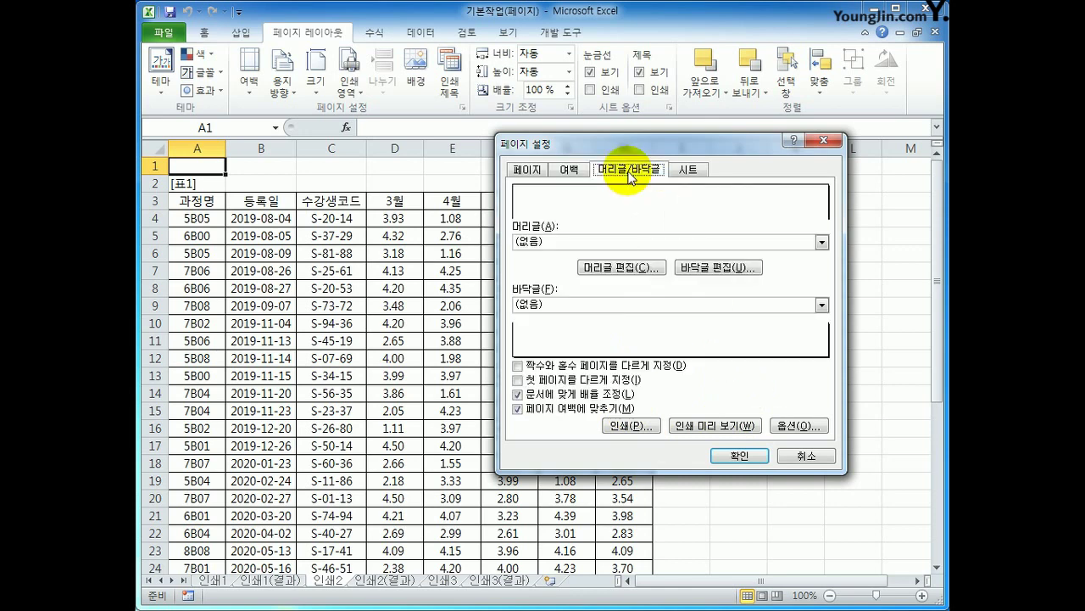
pyautogui.click(632, 268)
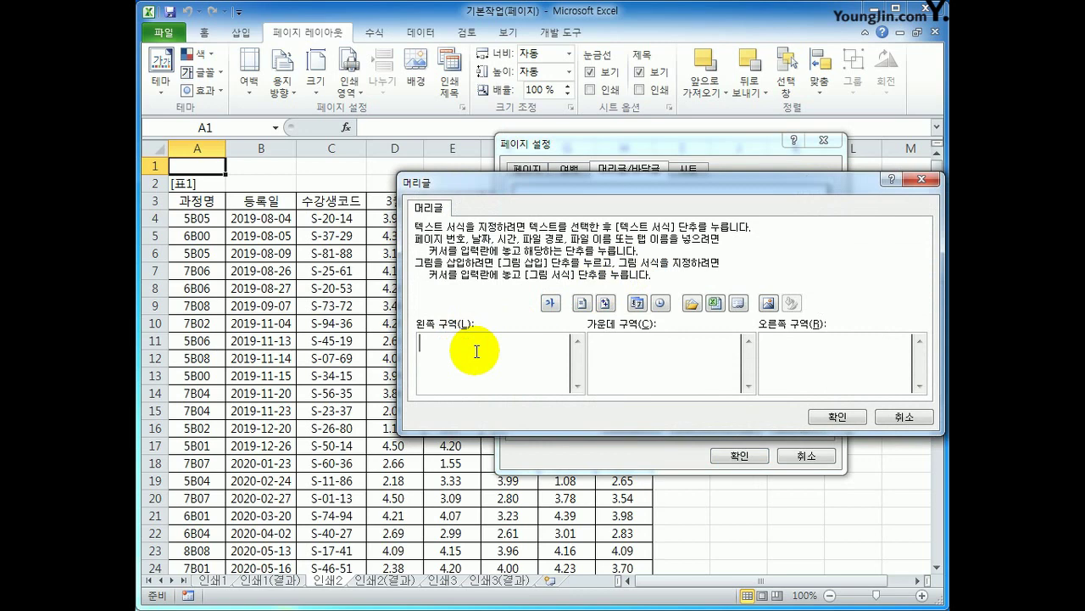
pyautogui.click(738, 303)
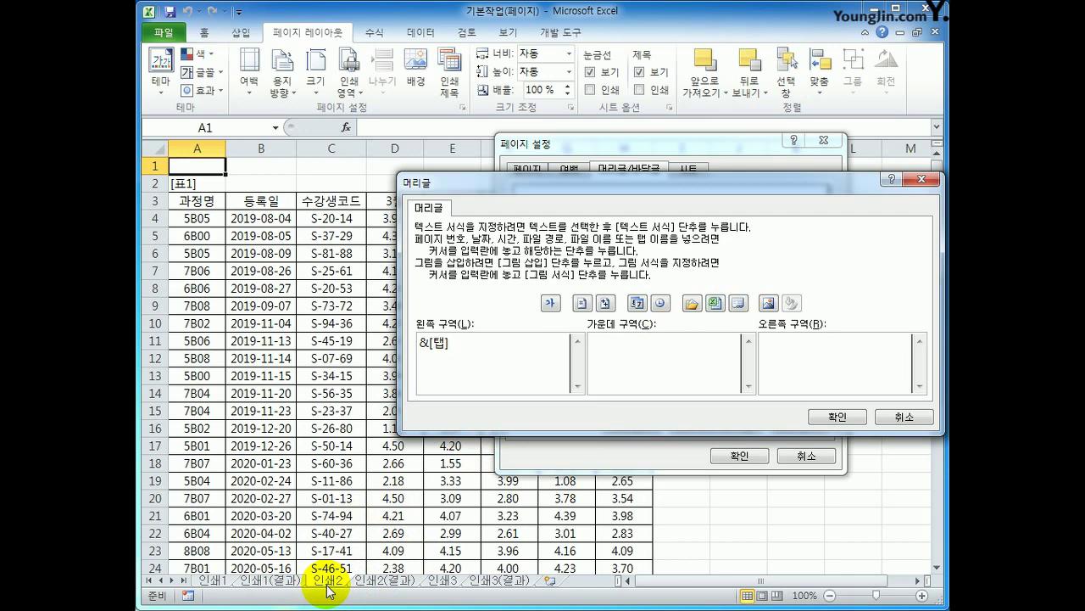
pyautogui.click(833, 417)
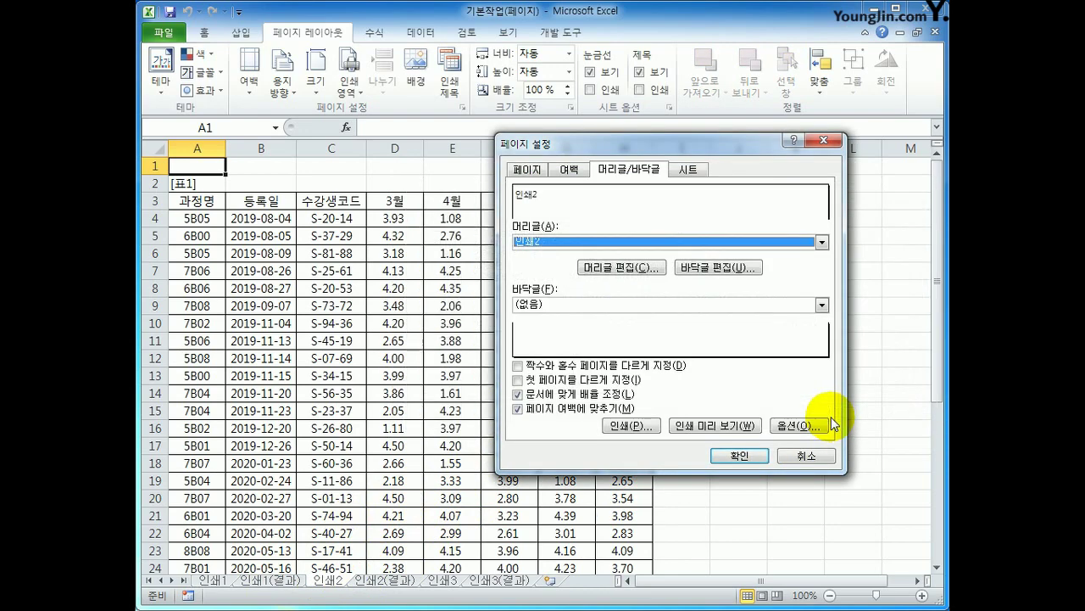
# Step: Insert the page number &[페이지 번호] in the right section of a custom footer
pyautogui.click(736, 269)
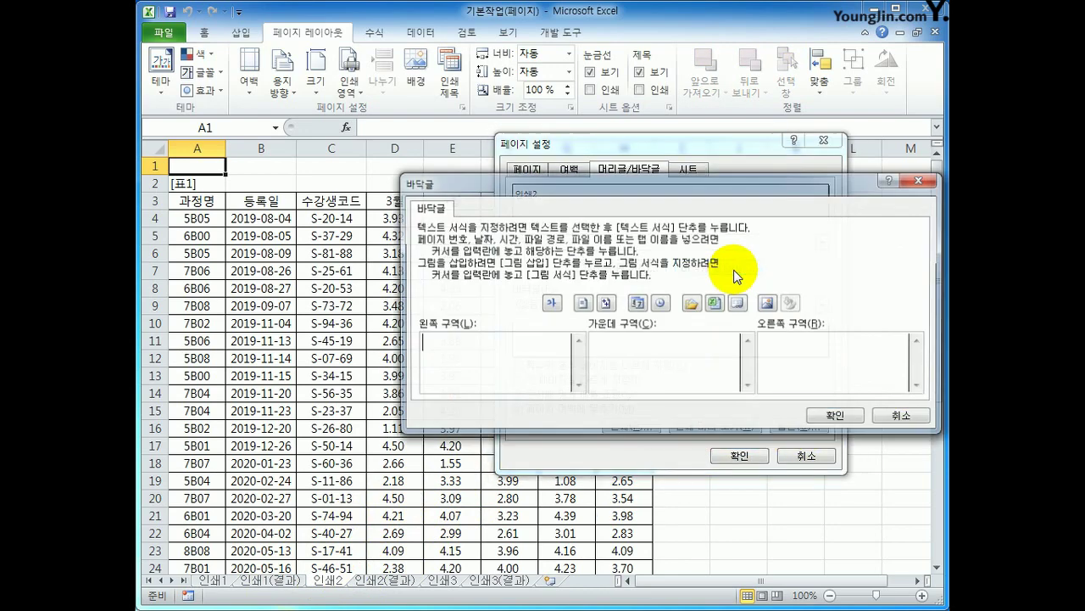
pyautogui.click(799, 364)
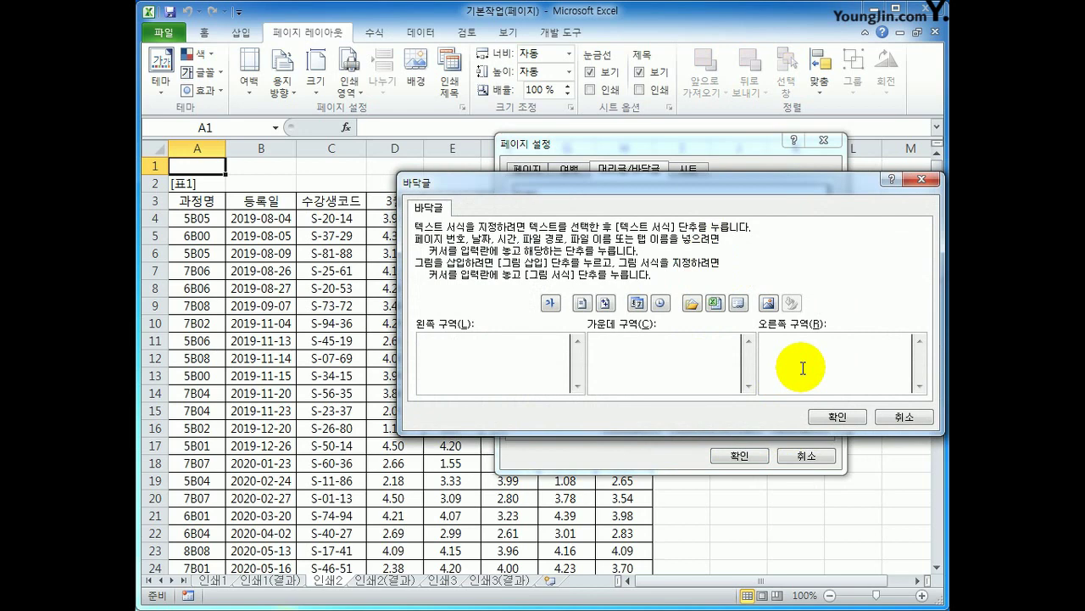
pyautogui.click(581, 313)
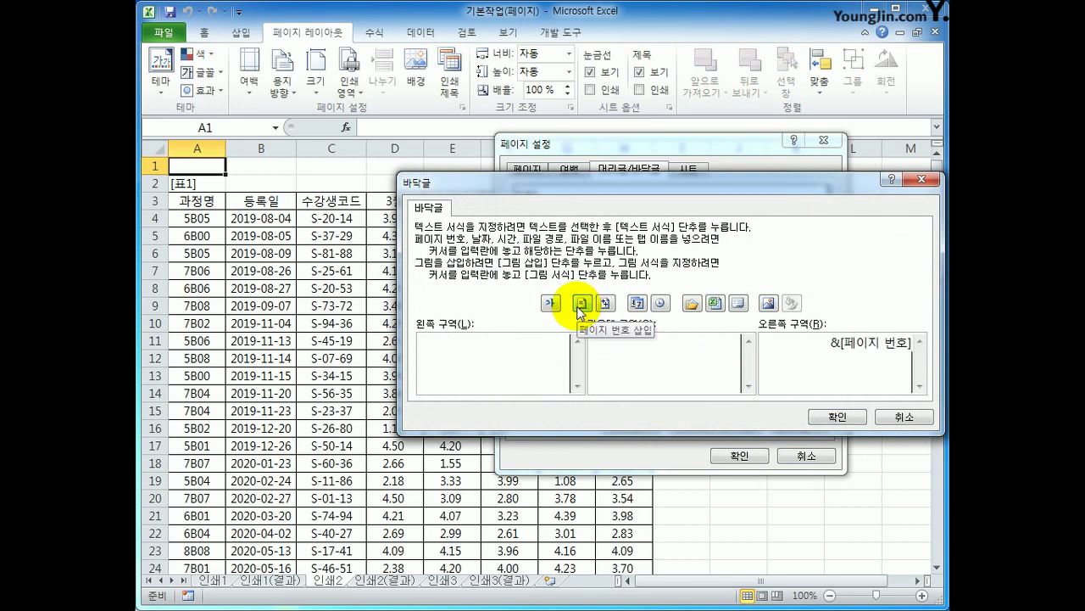
pyautogui.click(827, 417)
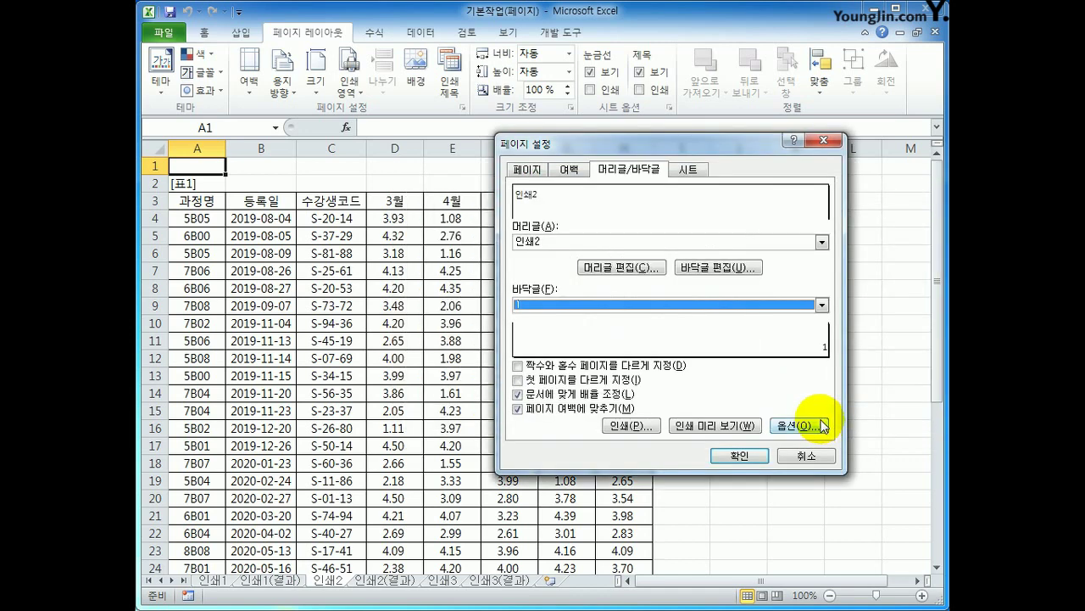
# Step: Set the print area to the whole table $A$3:$H$38 and the heading row $3:$3 as the row to repeat
pyautogui.click(689, 169)
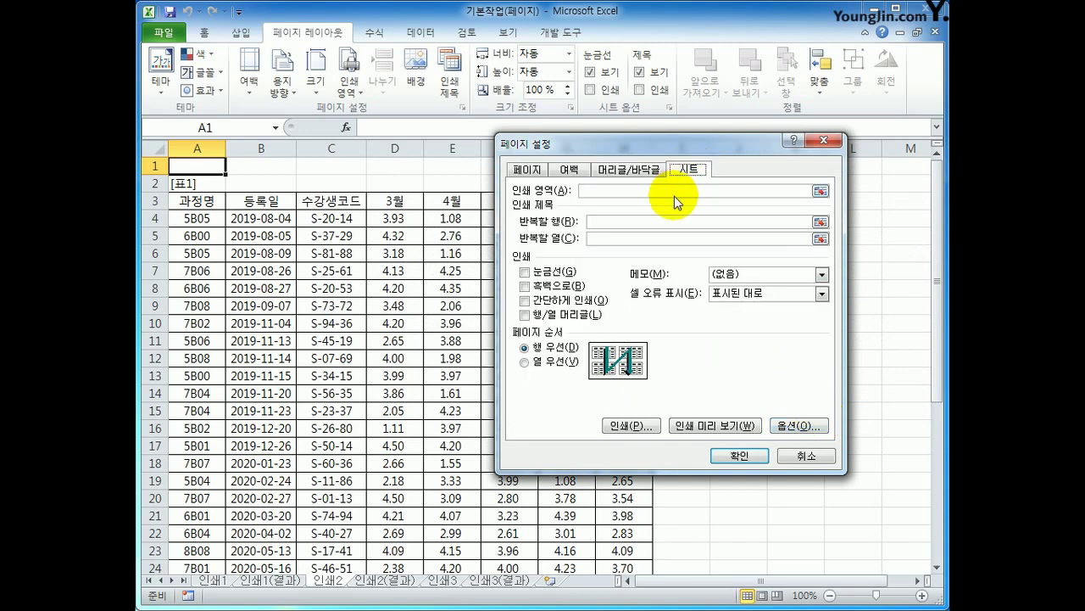
pyautogui.click(674, 195)
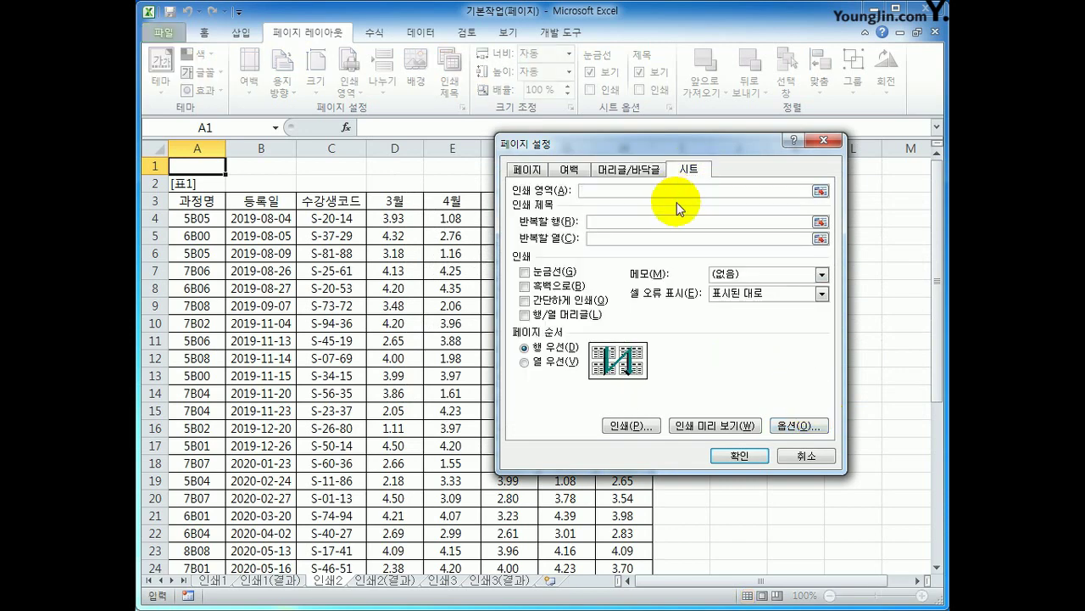
pyautogui.moveTo(191, 201); pyautogui.dragTo(625, 551)
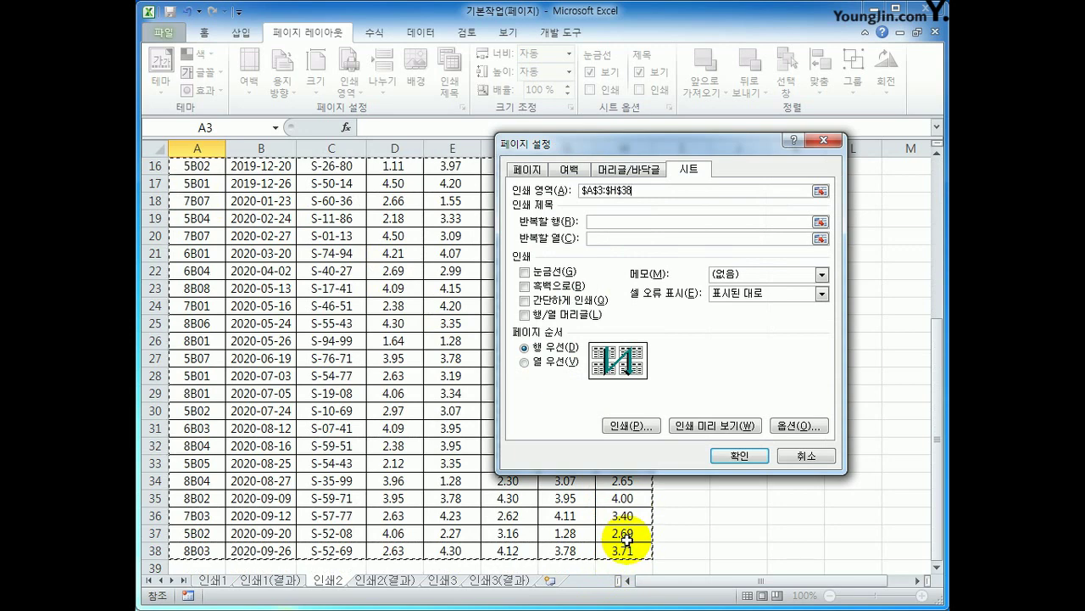
pyautogui.click(595, 222)
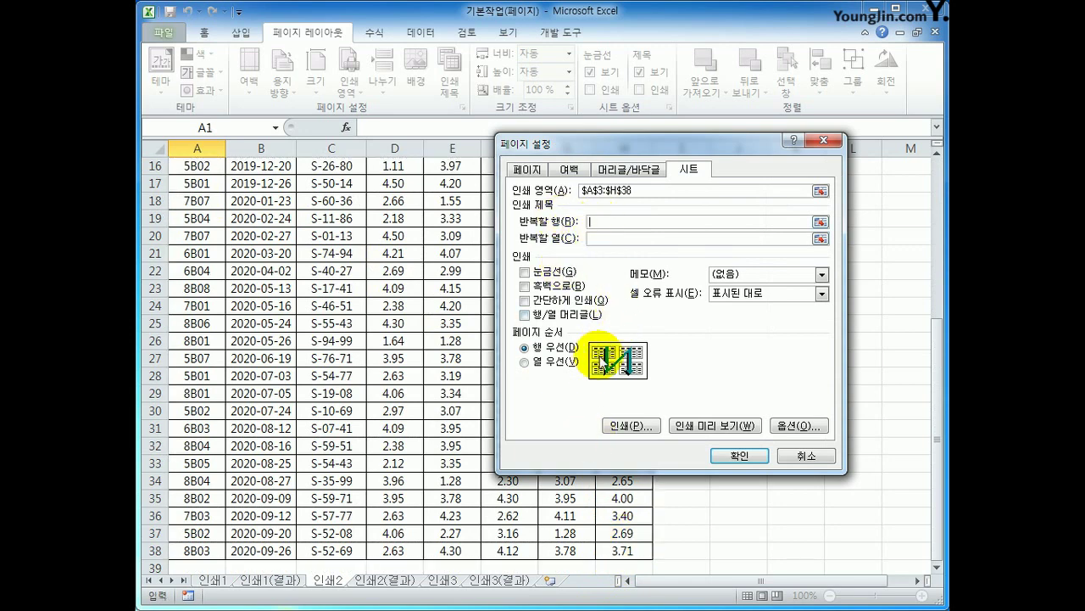
pyautogui.scroll(5, 591, 373)
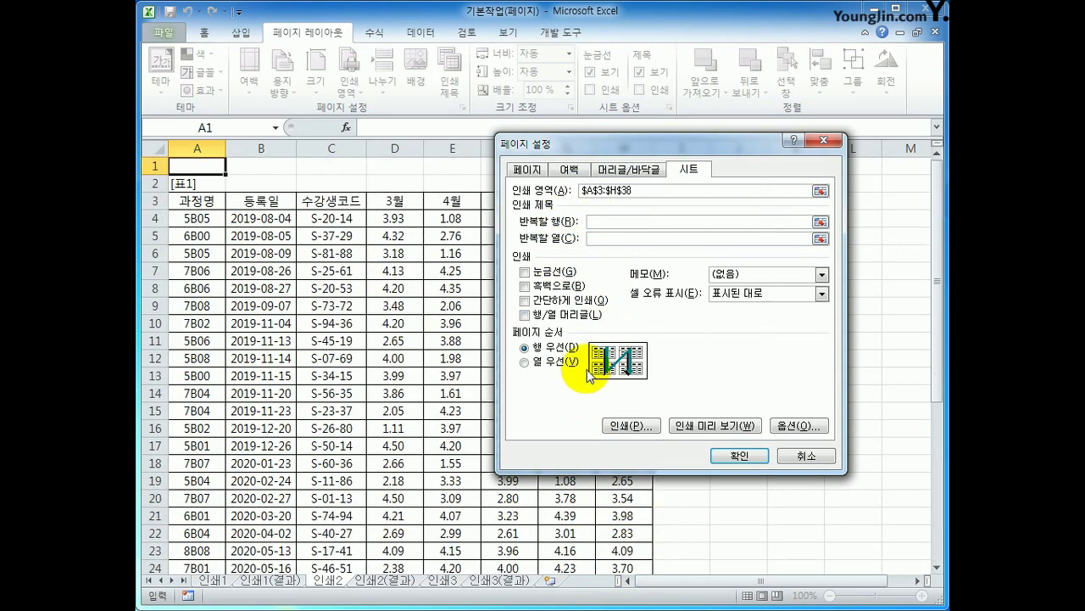
pyautogui.click(157, 201)
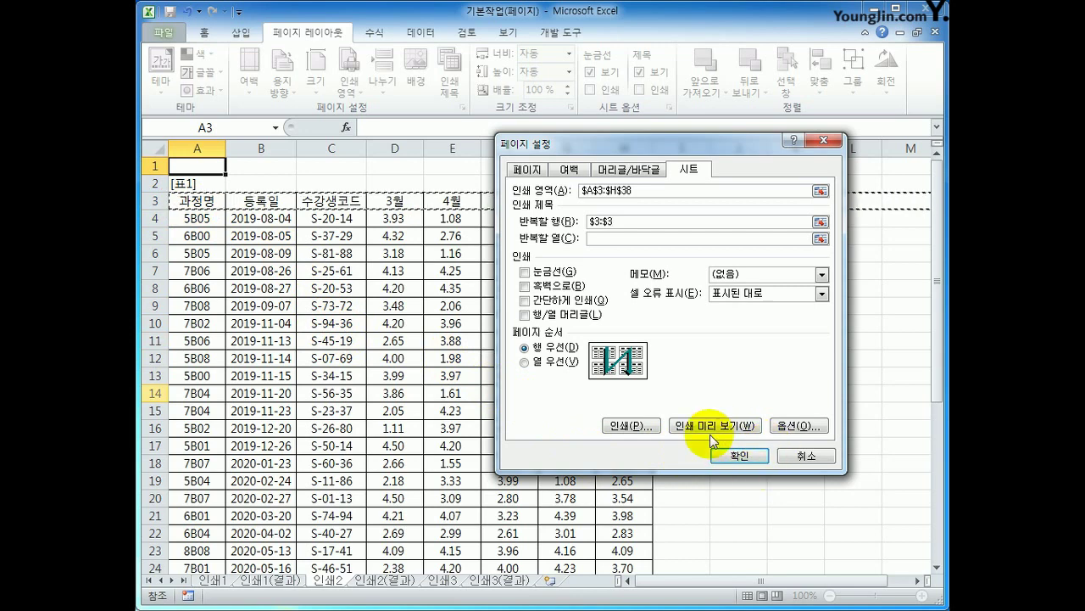
# Step: Apply the page setup by previewing the 인쇄2 printout, and return to the worksheet's page layout options
pyautogui.click(725, 429)
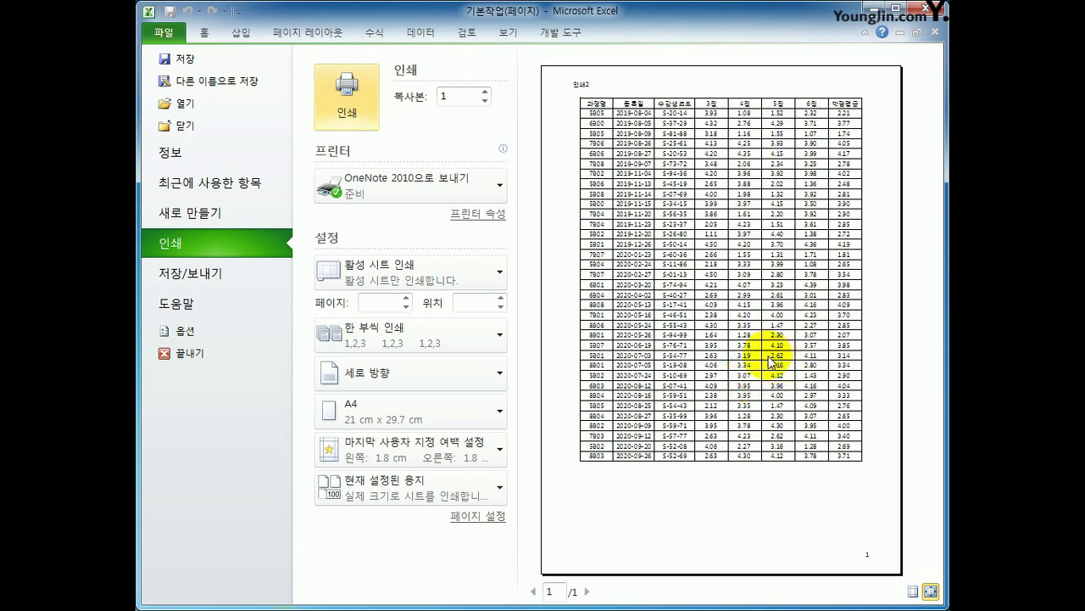
pyautogui.click(211, 37)
pyautogui.click(311, 33)
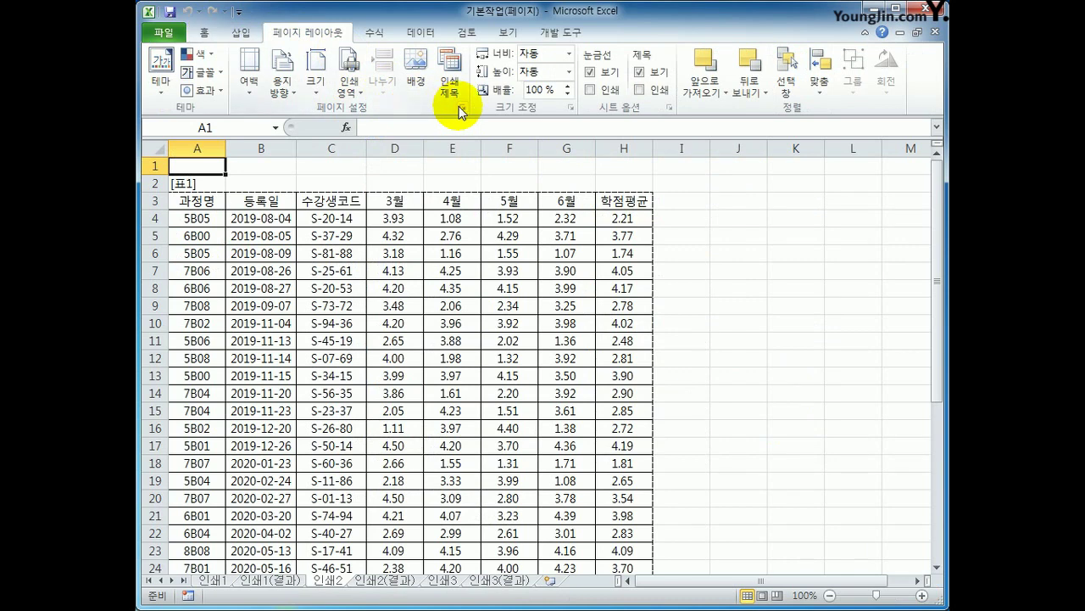
# Step: Recheck the sheet and header/footer settings in the Page Setup of 인쇄2 and confirm the dialog
pyautogui.click(460, 108)
pyautogui.click(682, 168)
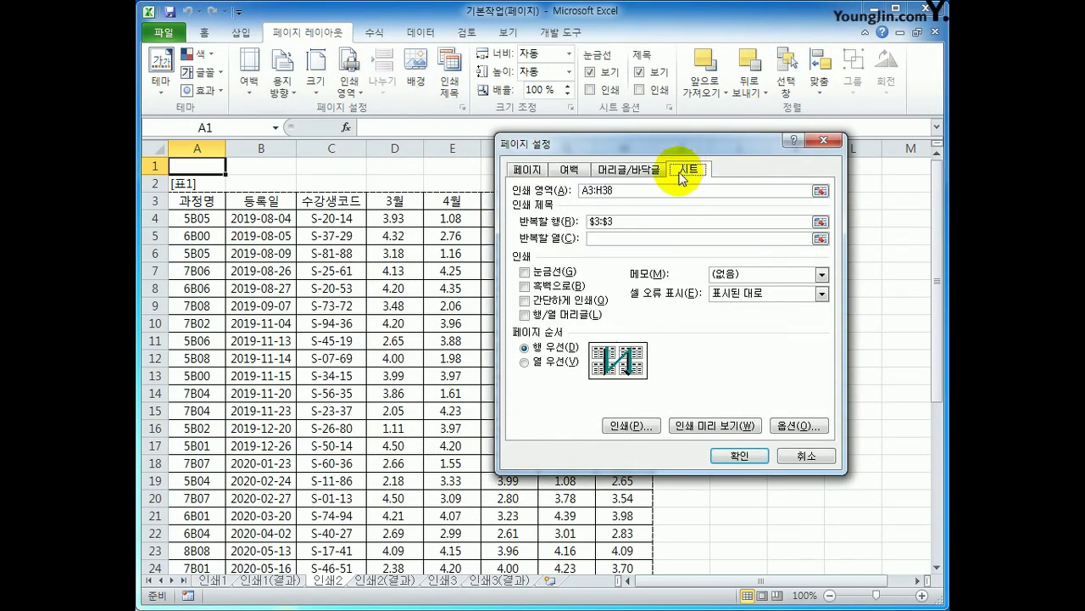
pyautogui.click(629, 171)
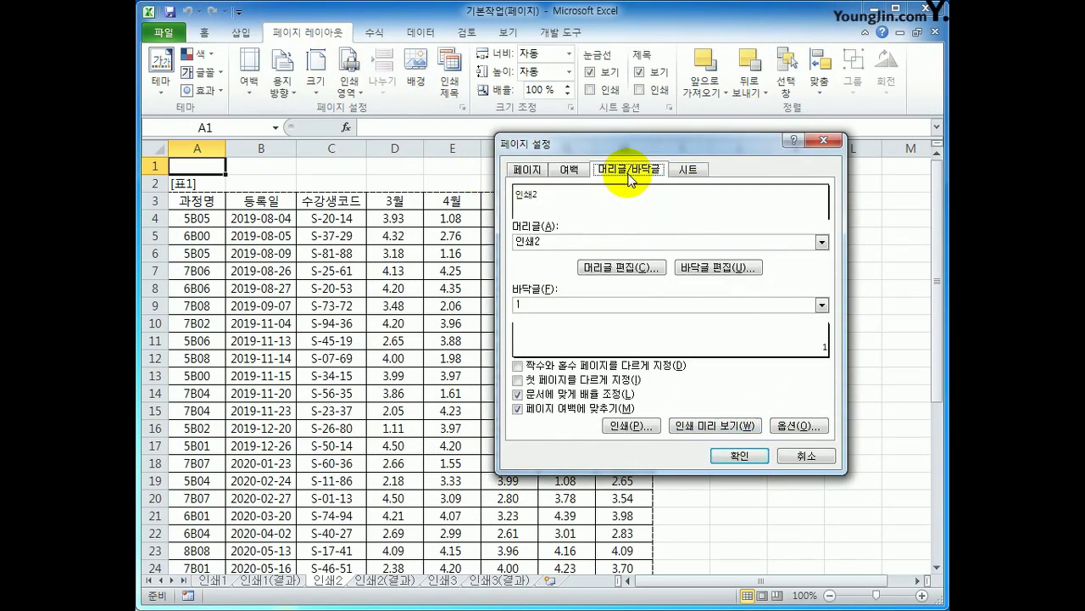
pyautogui.click(737, 455)
pyautogui.click(763, 465)
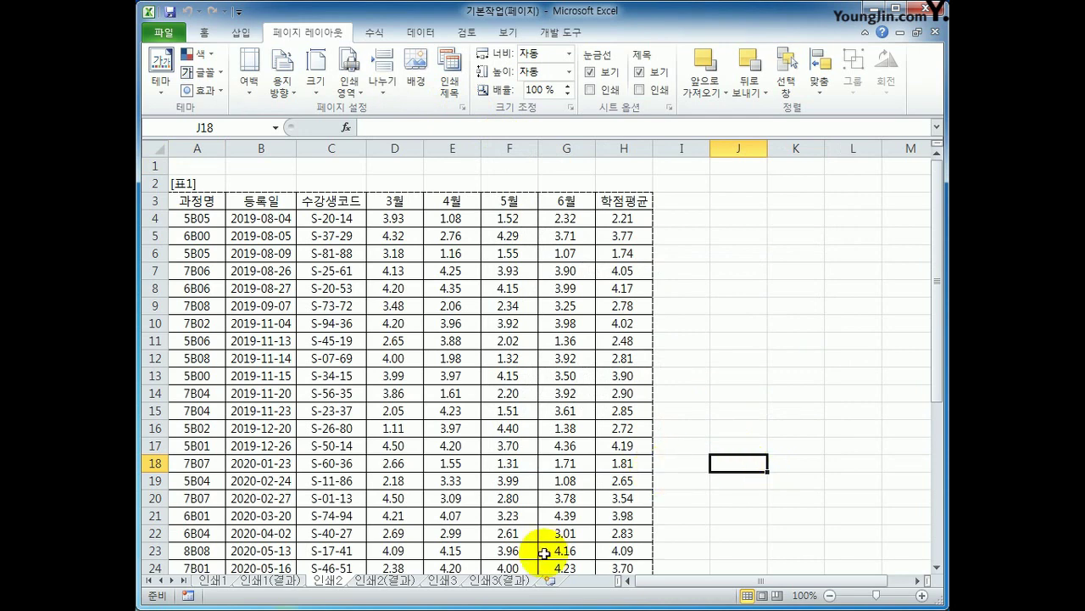
# Step: Add a custom footer to the 인쇄3 sheet with &[페이지 번호] 페이지 / &[전체 페이지 수] 페이지 in the center section
pyautogui.click(441, 580)
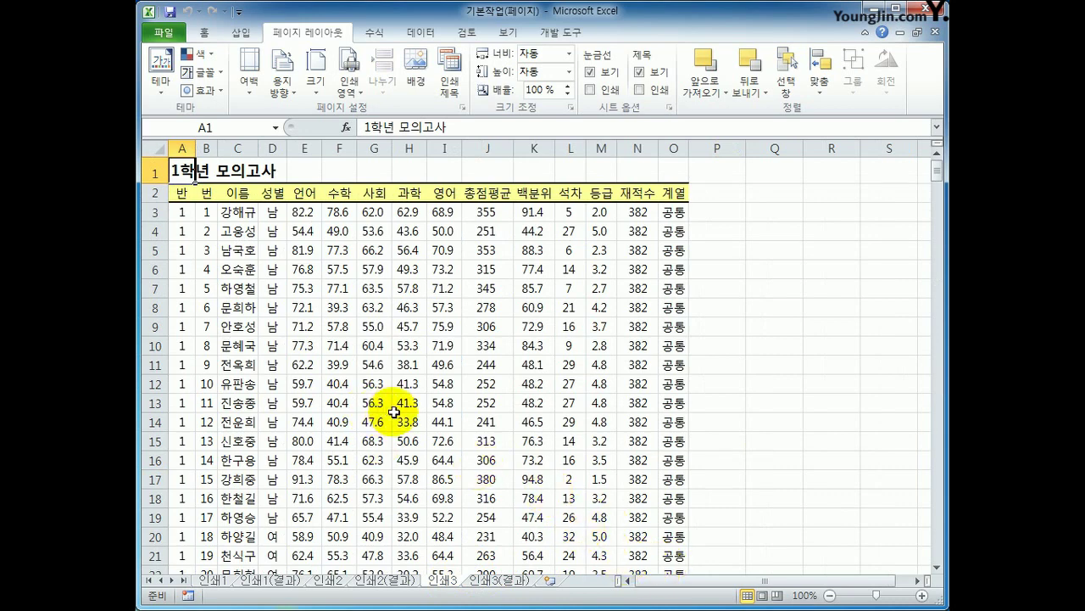
pyautogui.click(206, 195)
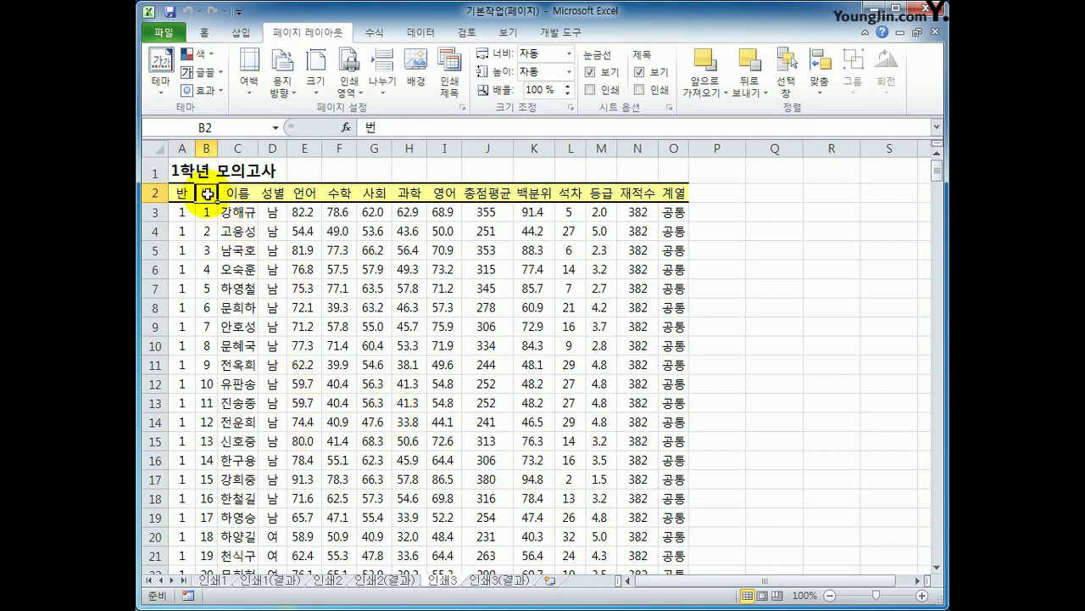
pyautogui.click(462, 108)
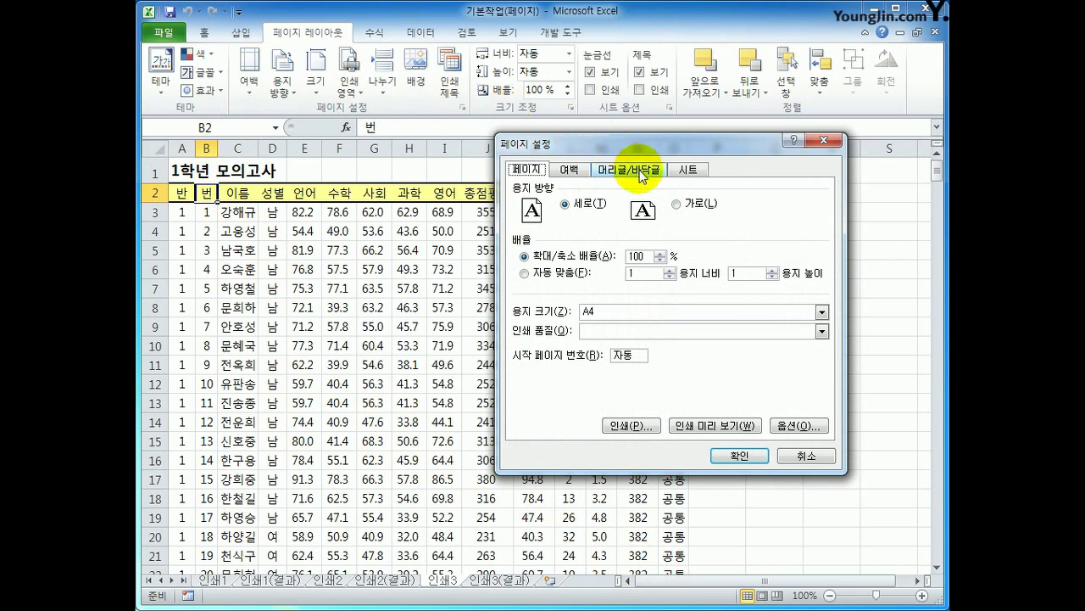
pyautogui.click(642, 173)
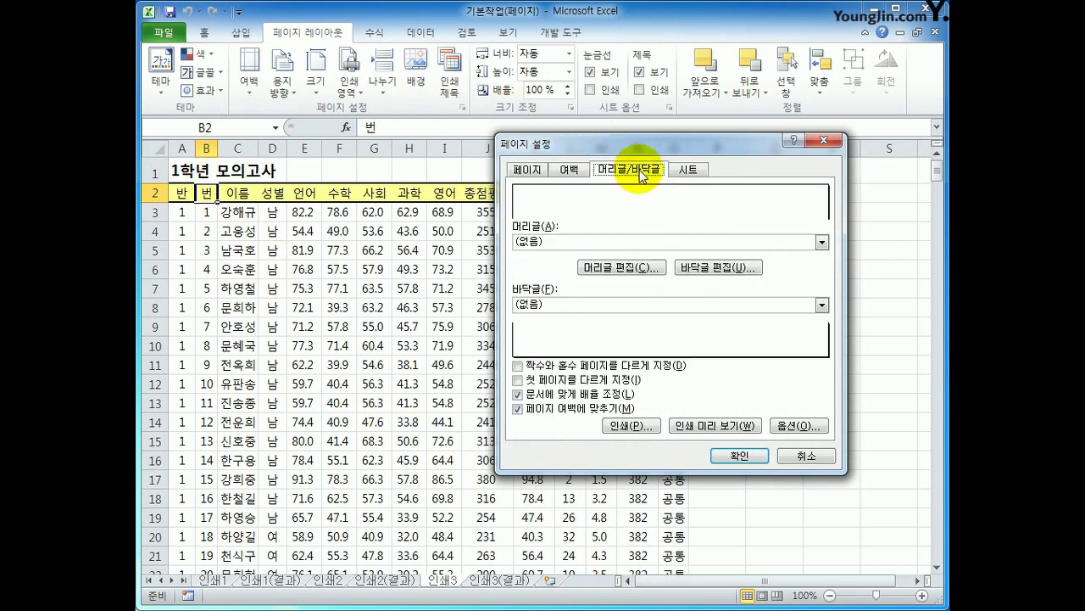
pyautogui.click(702, 268)
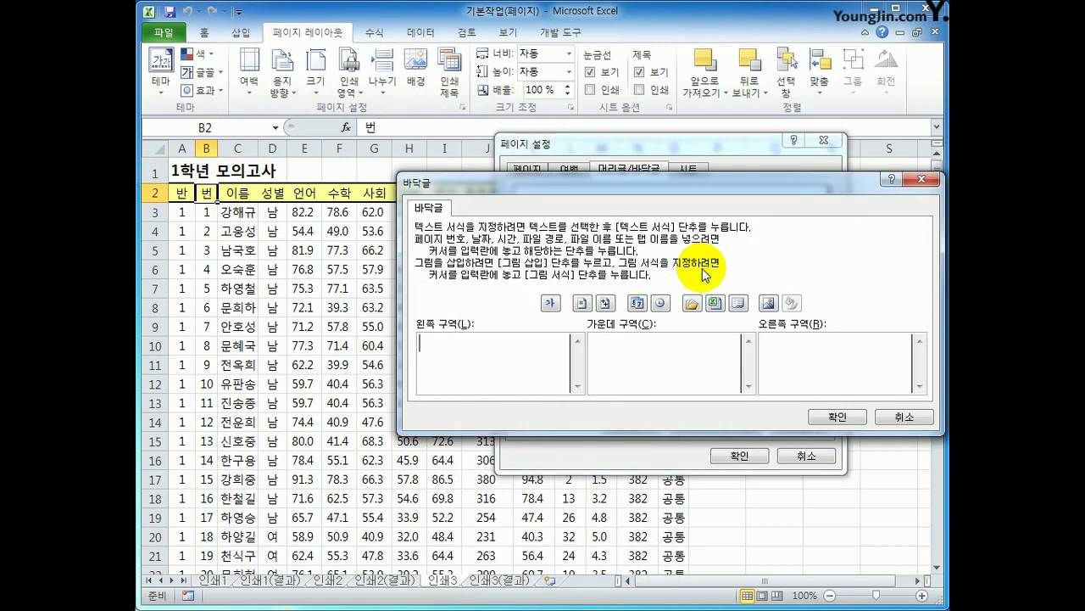
pyautogui.click(668, 369)
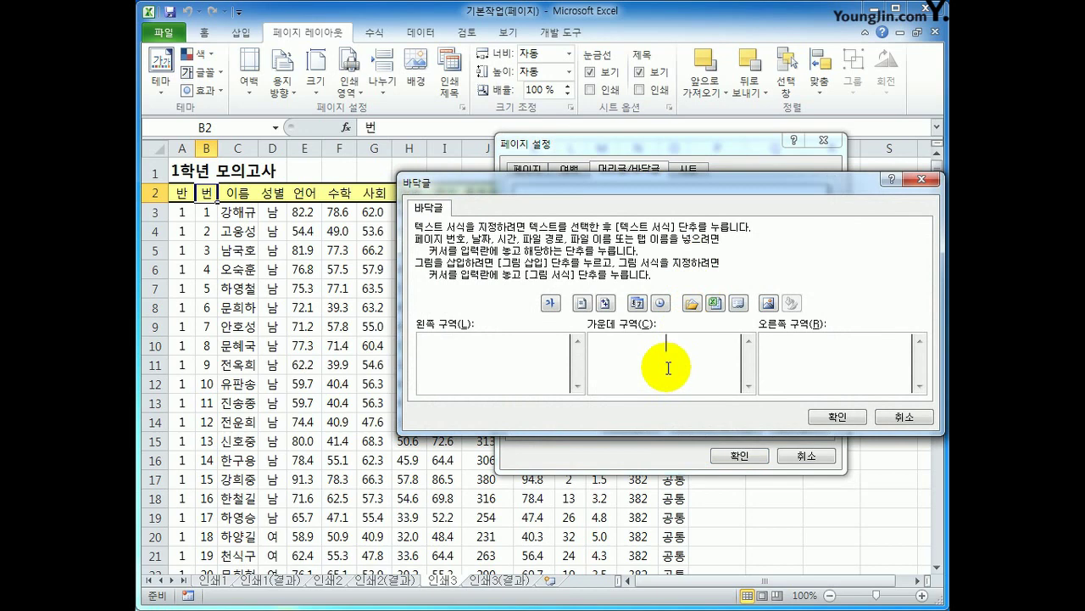
pyautogui.click(582, 304)
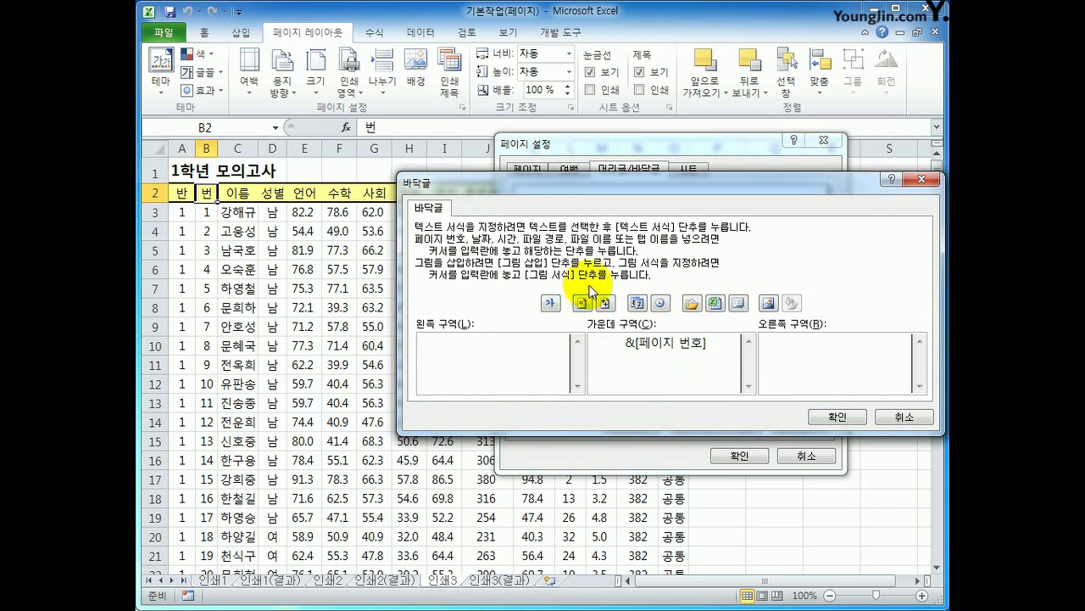
pyautogui.write('페이지 /')
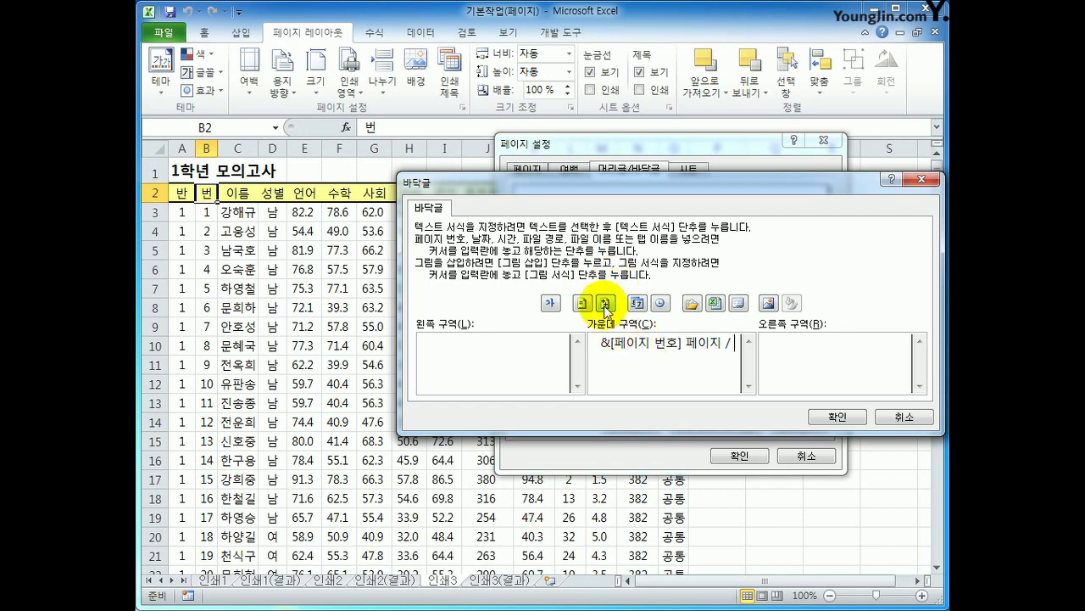
pyautogui.click(606, 304)
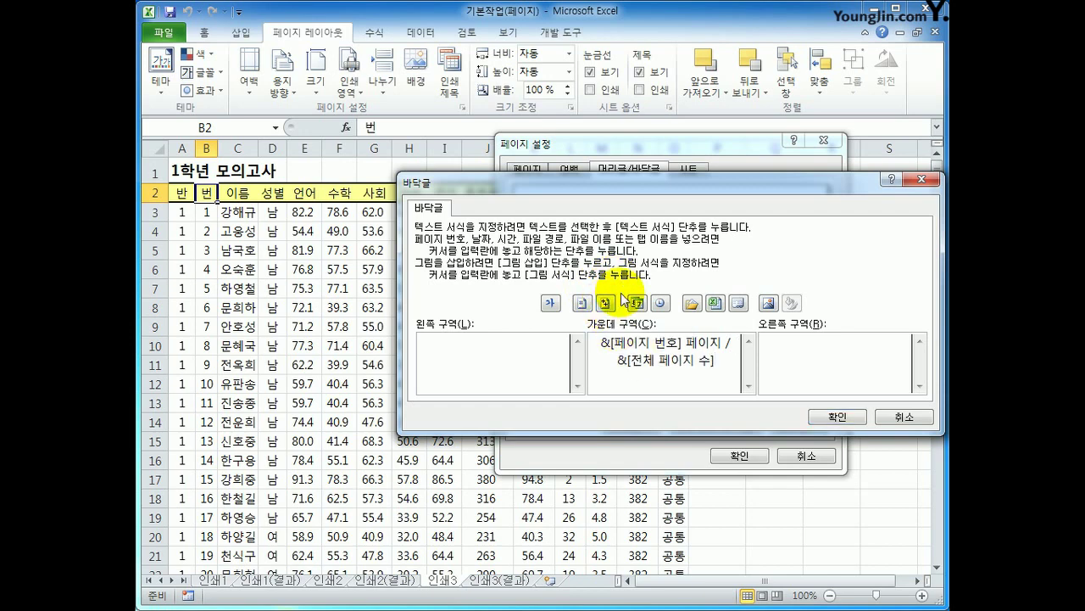
pyautogui.write('페이지')
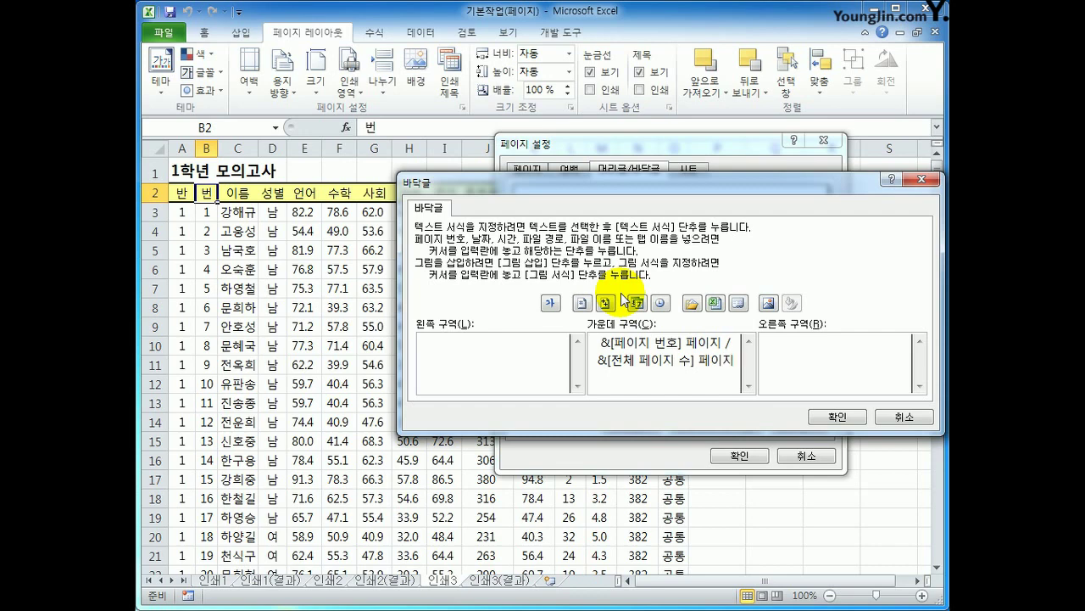
pyautogui.click(836, 416)
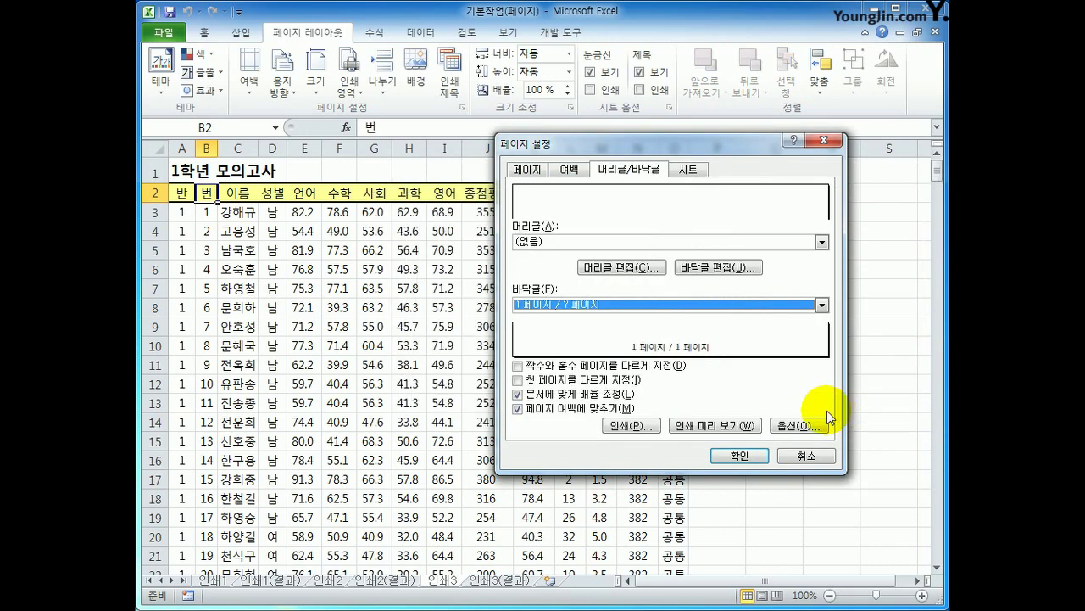
# Step: Set the print area of the 인쇄3 sheet to the title and whole table, $A$1:$O$384
pyautogui.click(697, 185)
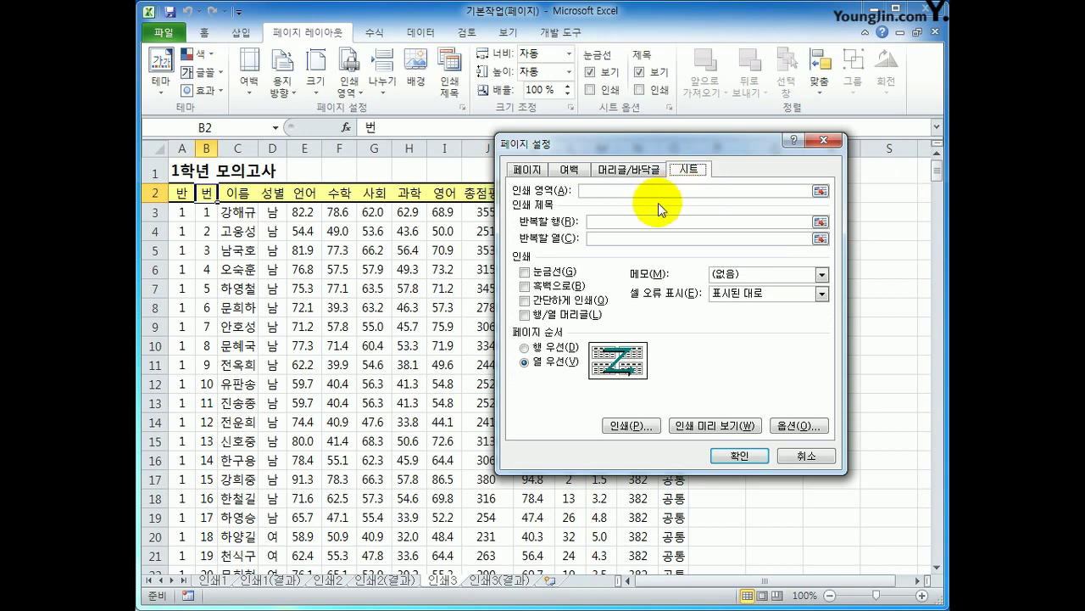
pyautogui.click(611, 193)
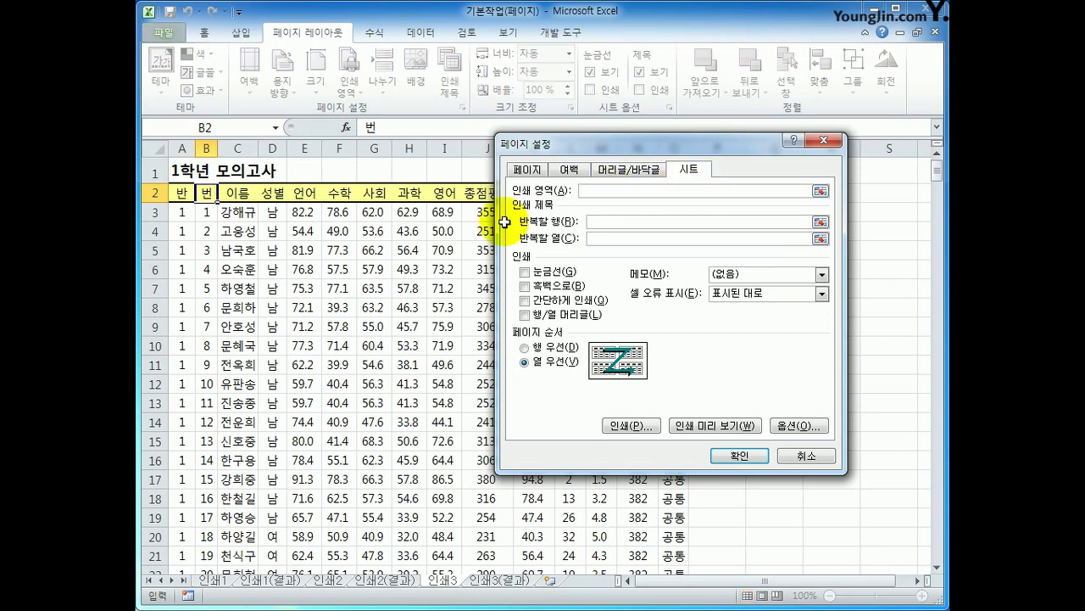
pyautogui.click(182, 170)
pyautogui.moveTo(182, 170); pyautogui.dragTo(664, 513)
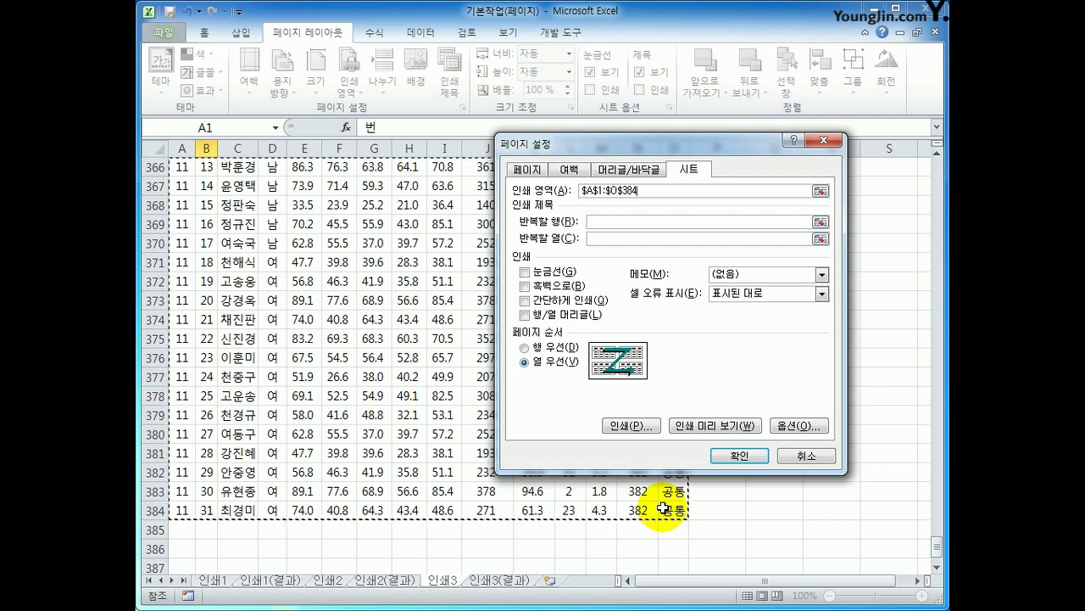
# Step: Set the title and heading rows $1:$2 as the rows to repeat on every printed page
pyautogui.click(601, 221)
pyautogui.moveTo(937, 547); pyautogui.dragTo(933, 169)
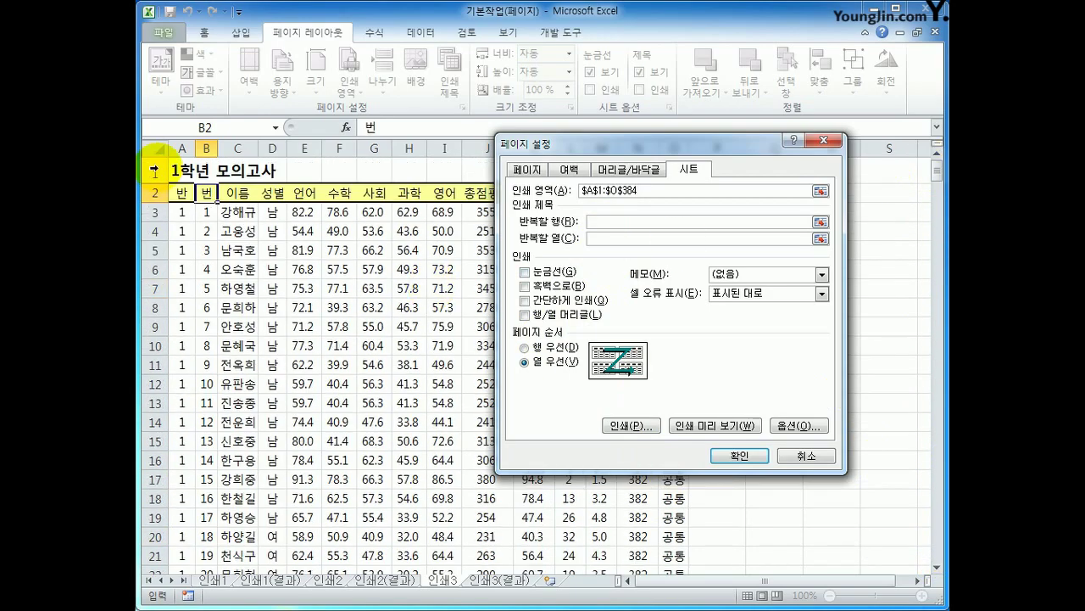
pyautogui.moveTo(153, 172); pyautogui.dragTo(154, 192)
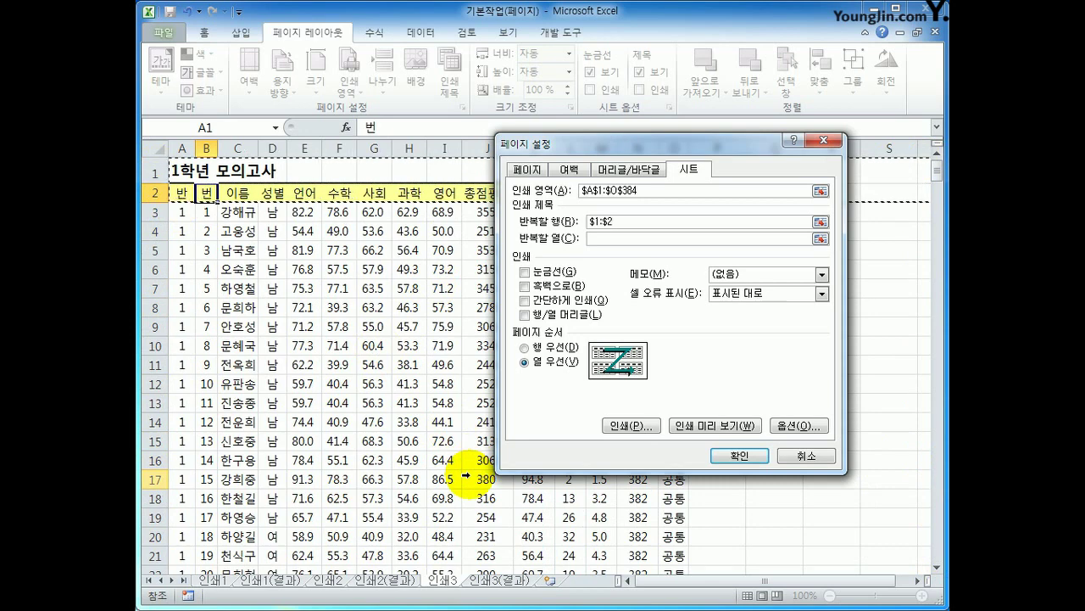
# Step: Preview the 인쇄3 printout through page 6 and set the scaling to fit all columns on one page (한 페이지에 모든 열 맞추기)
pyautogui.click(712, 426)
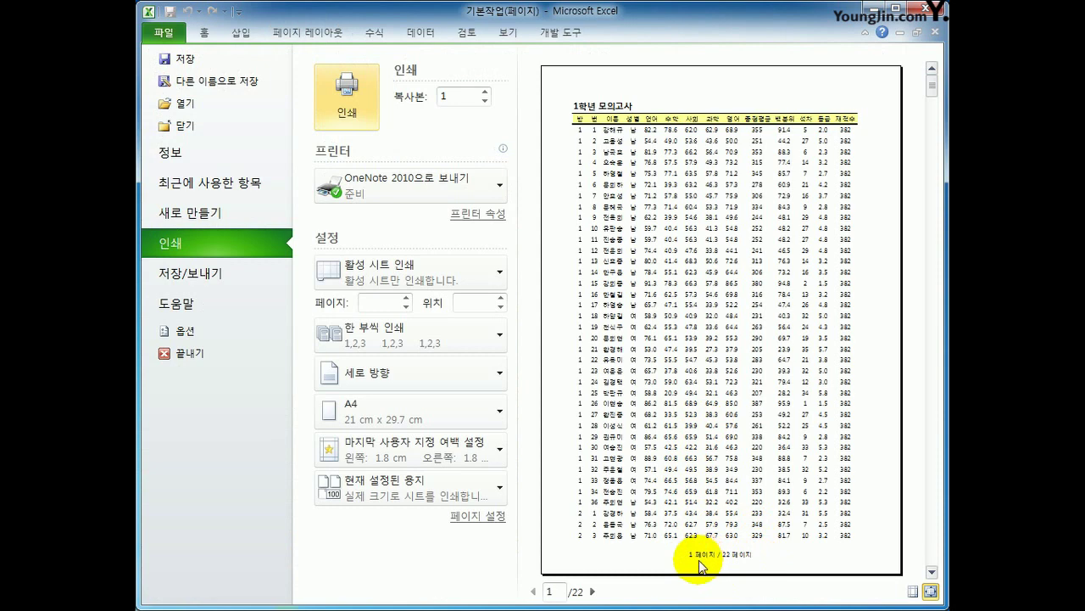
pyautogui.click(591, 592)
pyautogui.click(591, 592)
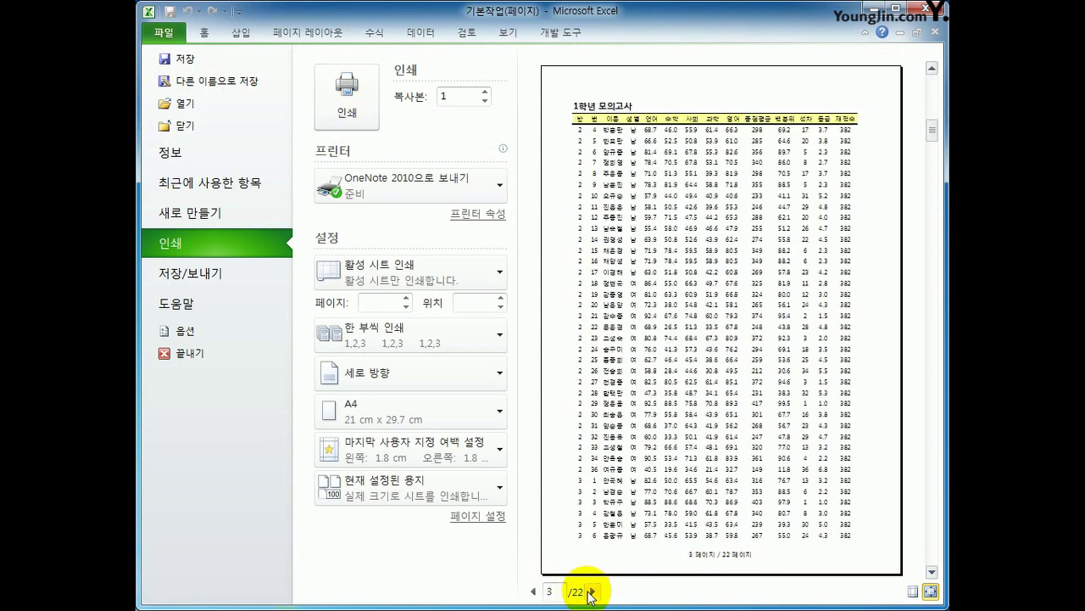
pyautogui.click(591, 592)
pyautogui.click(591, 591)
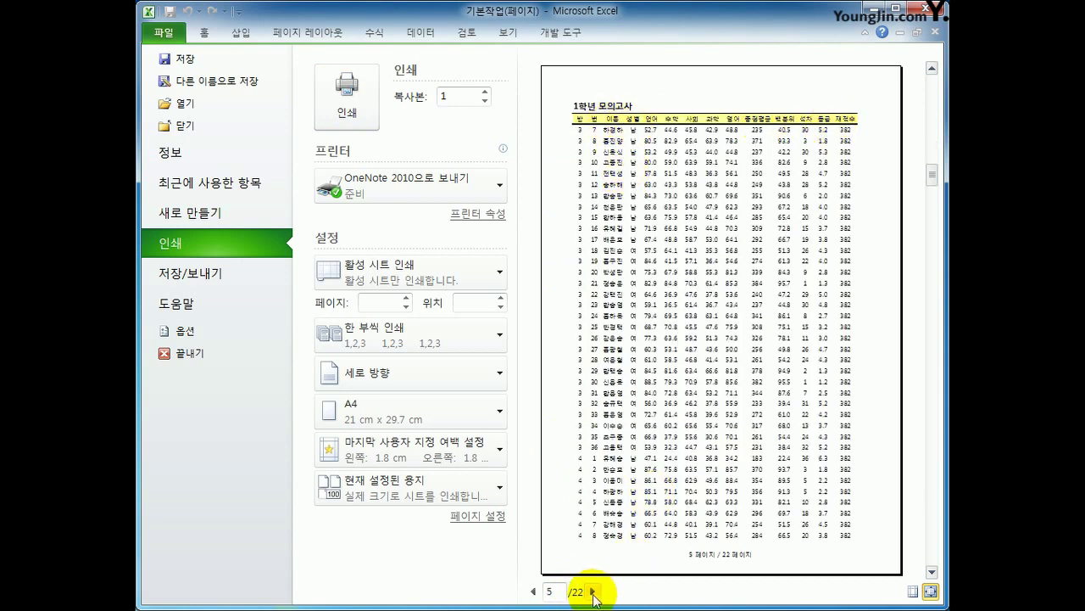
pyautogui.click(593, 592)
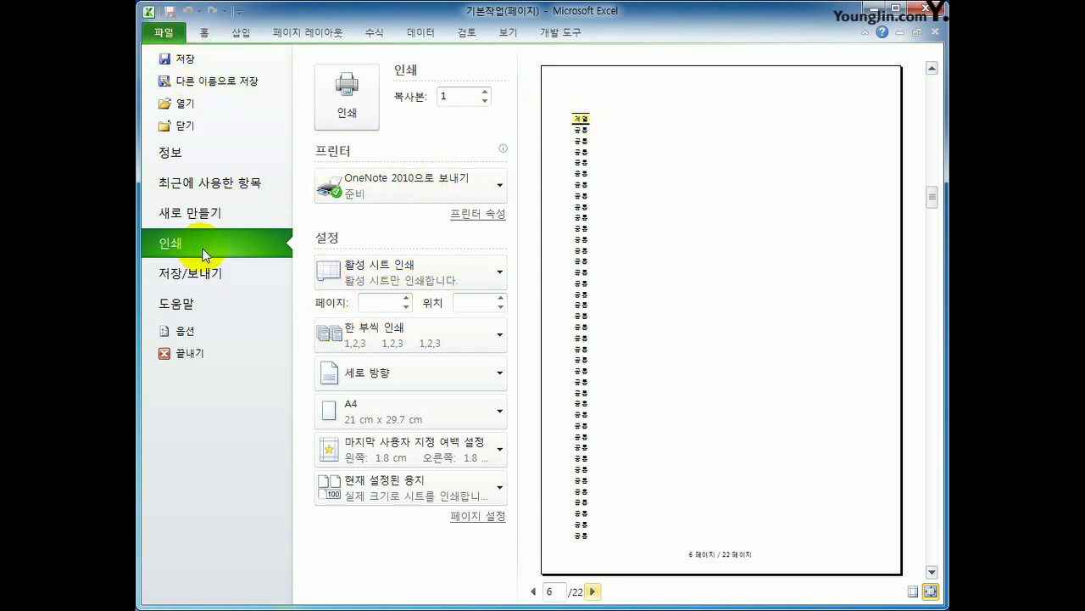
pyautogui.click(493, 488)
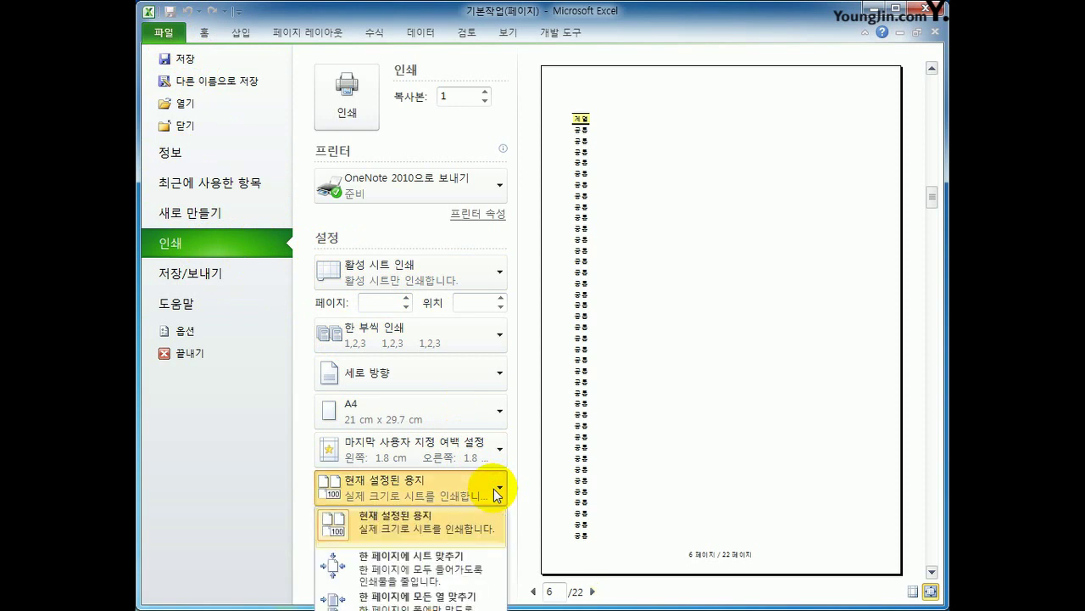
pyautogui.click(462, 598)
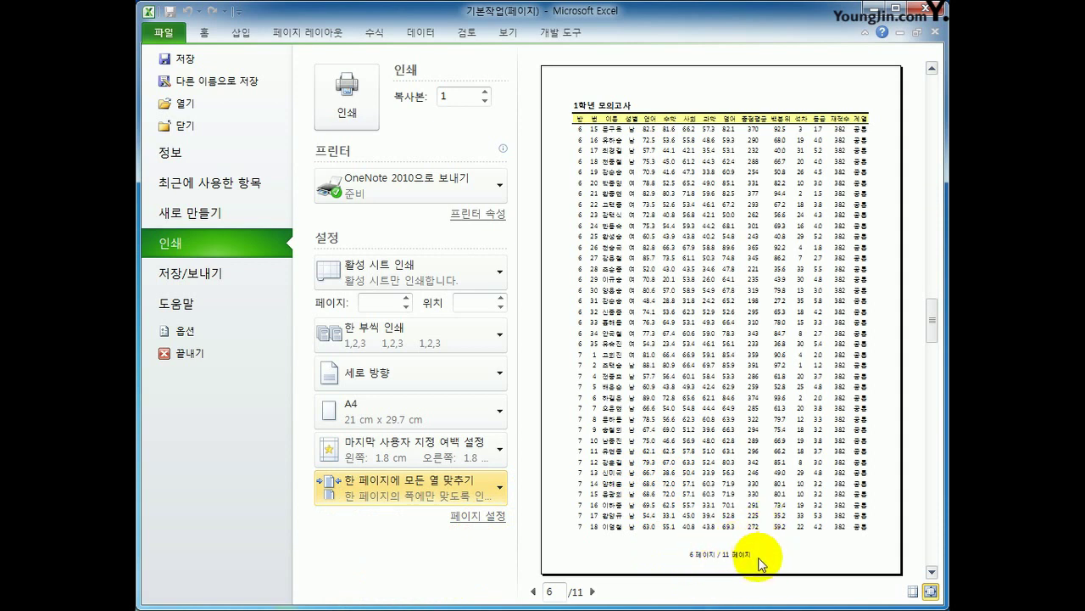
# Step: Browse backward and forward through the 인쇄3 preview pages to check the column fit, repeated title rows and page-number footer
pyautogui.click(534, 591)
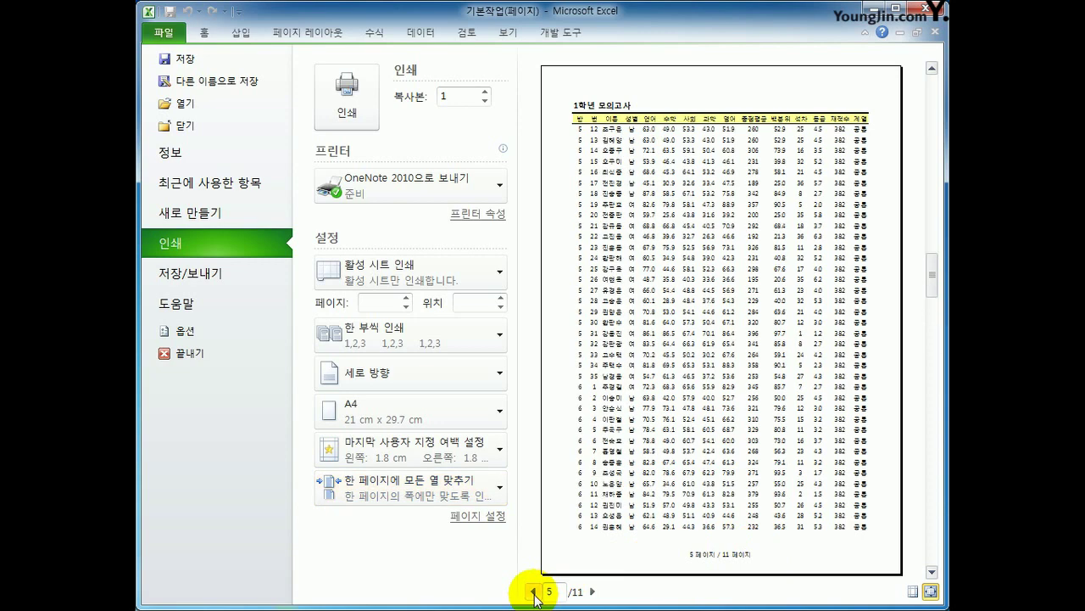
pyautogui.click(533, 591)
pyautogui.click(534, 591)
pyautogui.click(534, 591)
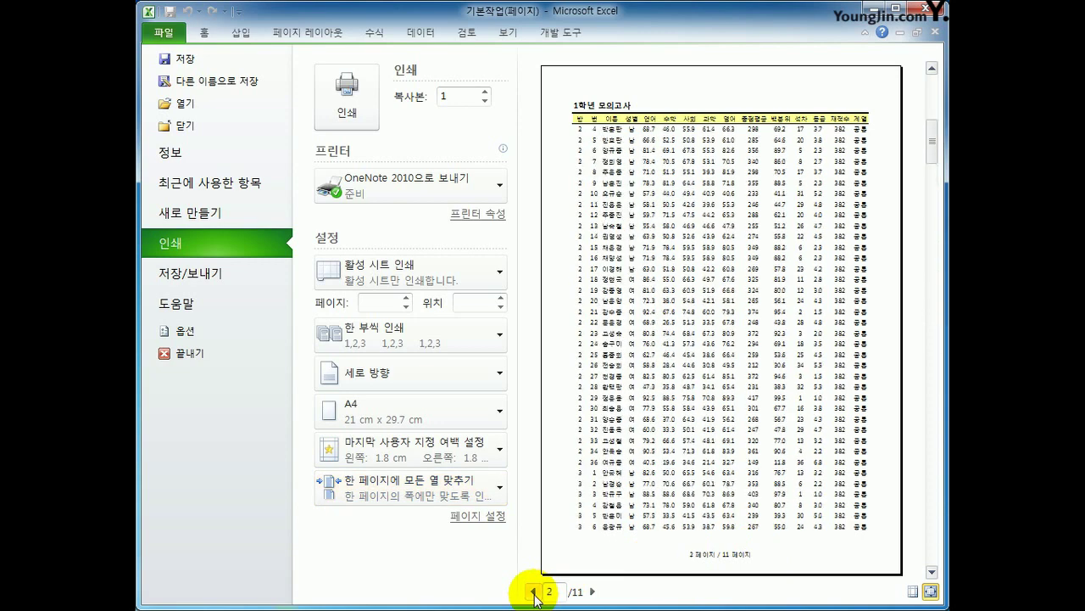
pyautogui.click(534, 591)
pyautogui.click(593, 591)
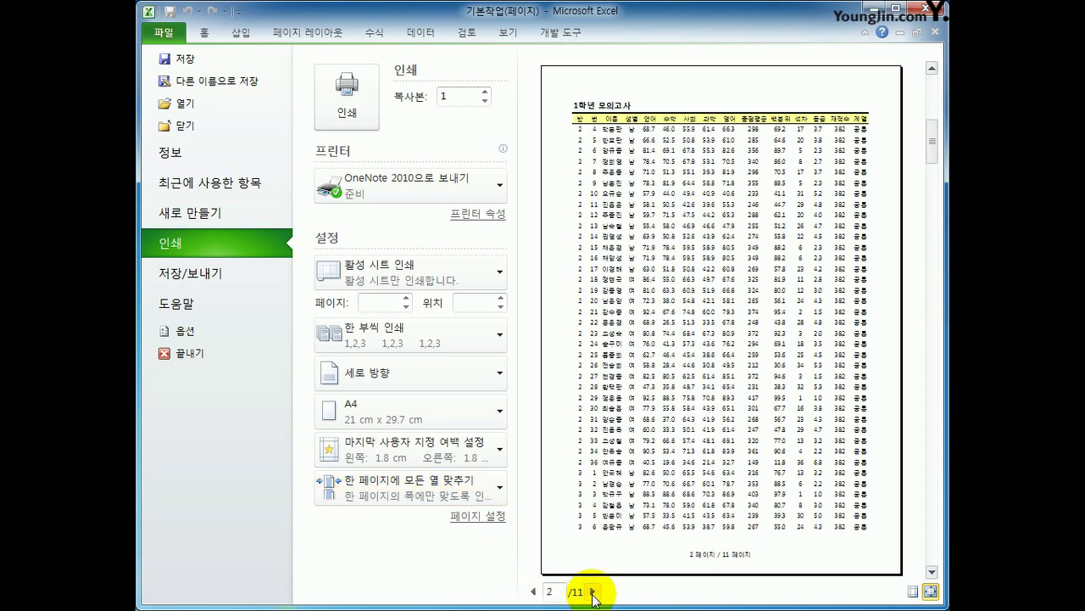
pyautogui.click(593, 591)
pyautogui.click(593, 591)
pyautogui.click(592, 591)
pyautogui.click(593, 591)
pyautogui.click(593, 591)
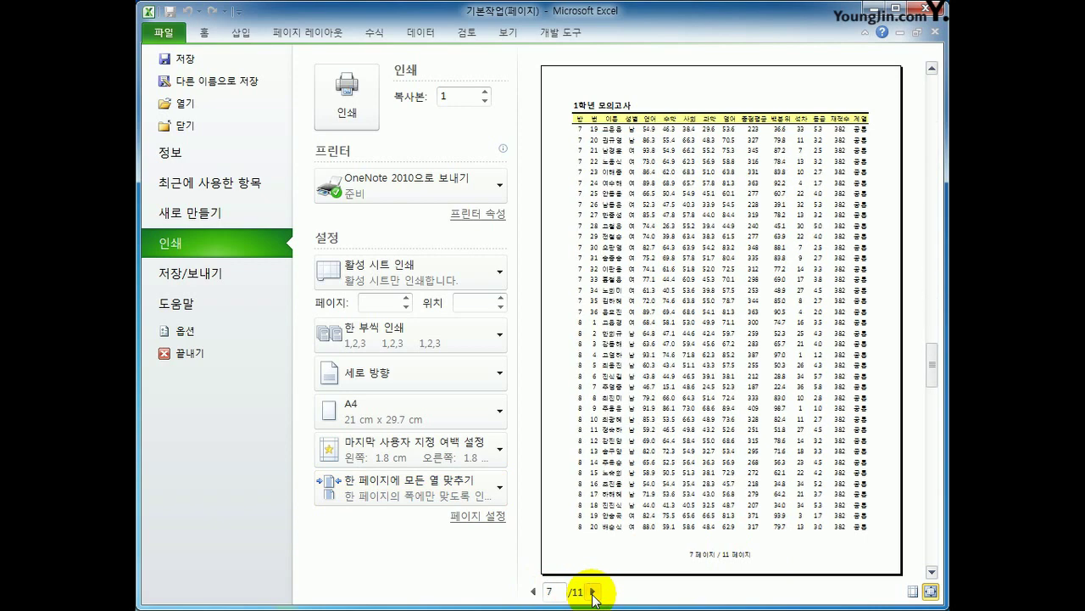
pyautogui.click(593, 591)
pyautogui.click(593, 591)
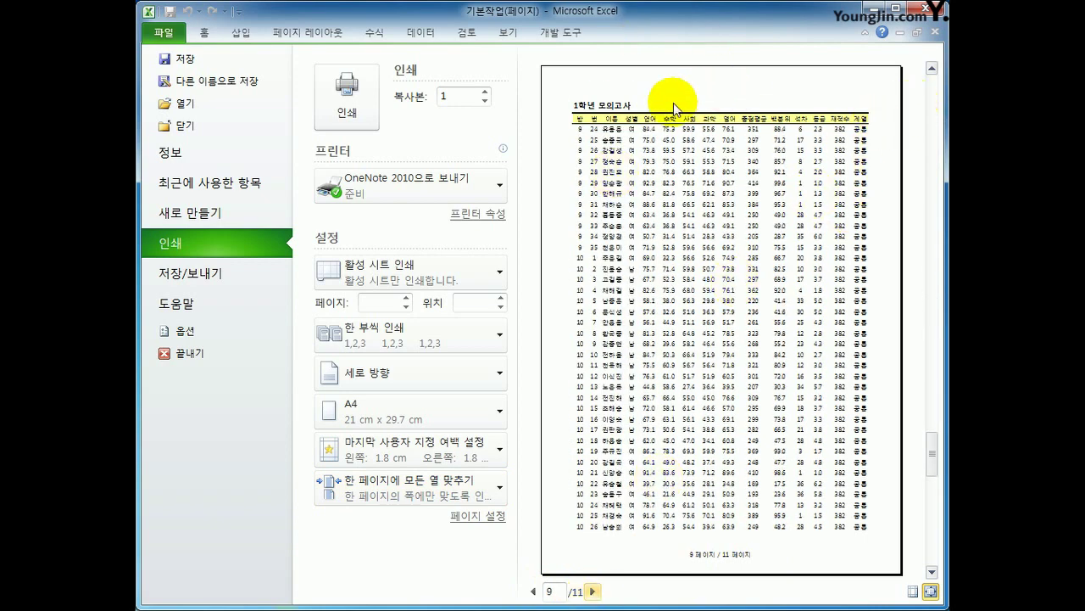